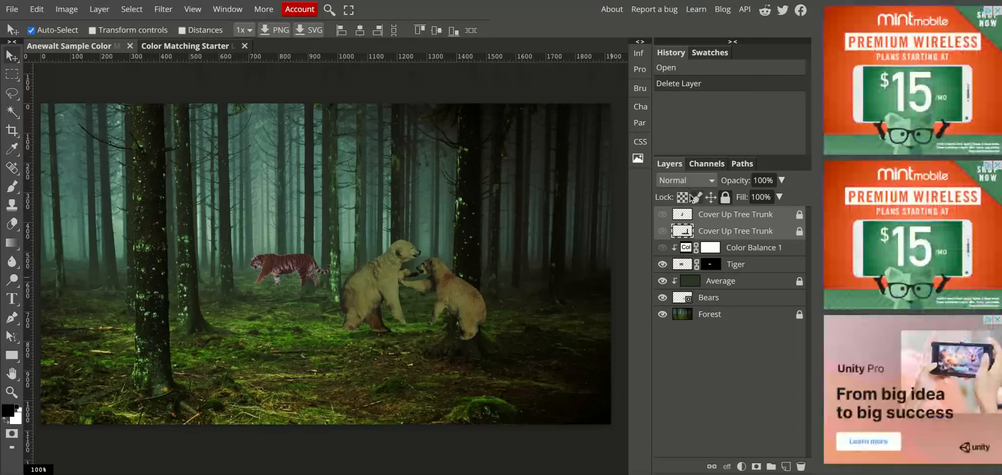
# Make the Color Balance 1 adjustment layer clipped to the tiger visible.
pyautogui.click(709, 281)
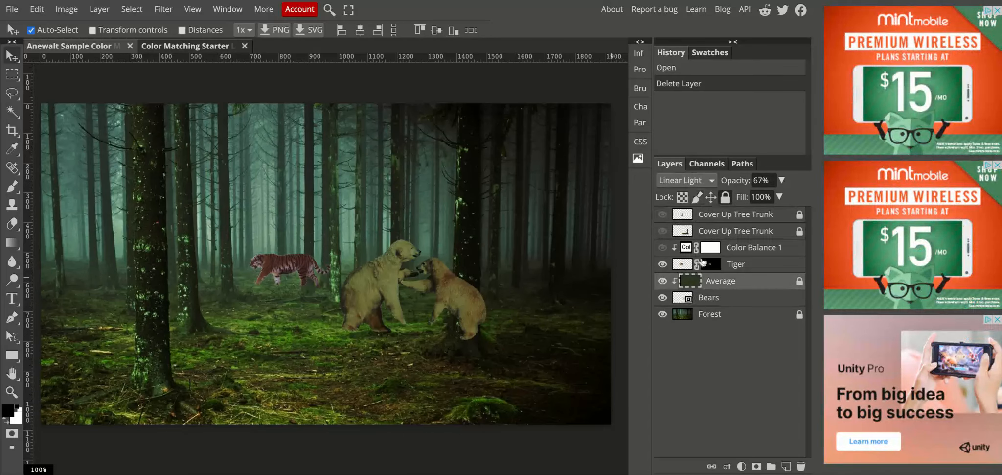
pyautogui.click(663, 248)
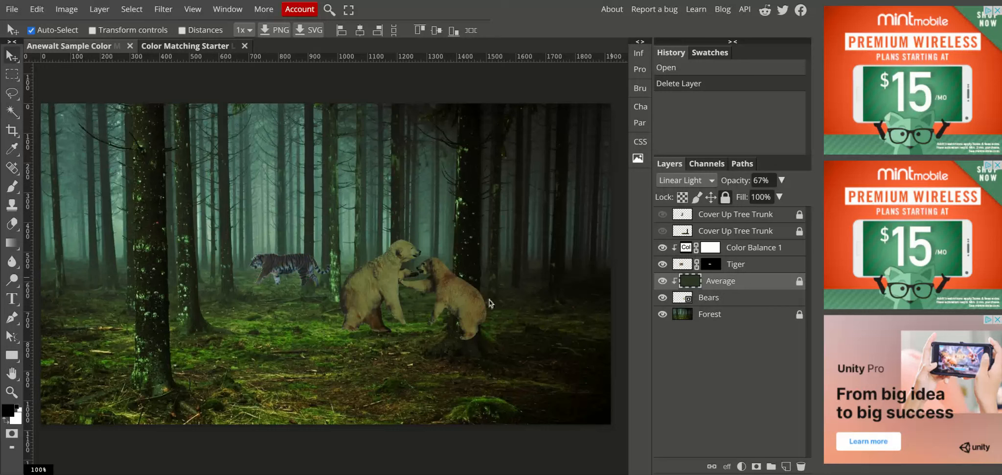
pyautogui.scroll(3, 433, 290)
pyautogui.moveTo(206, 299); pyautogui.dragTo(230, 325)
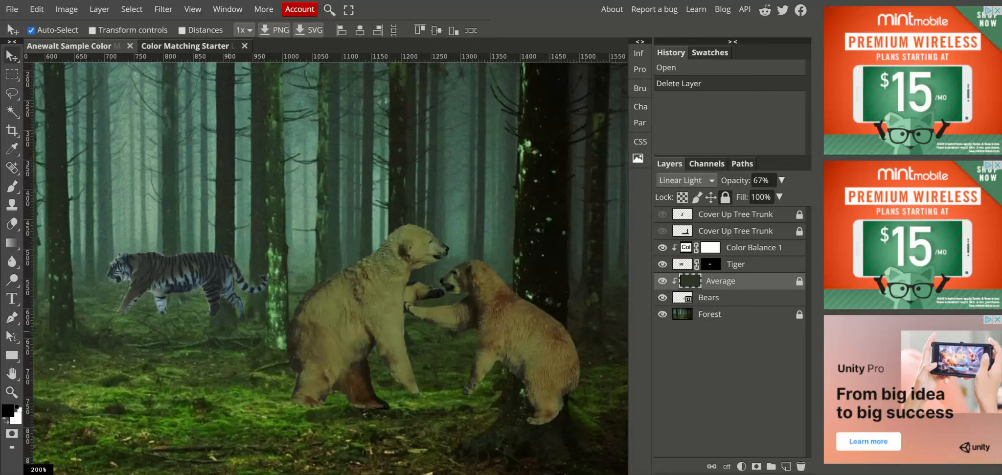
# Show both Cover Up Tree Trunk layers to preview the trunks in front of the bears and the tiger.
pyautogui.click(663, 231)
pyautogui.click(663, 230)
pyautogui.click(663, 231)
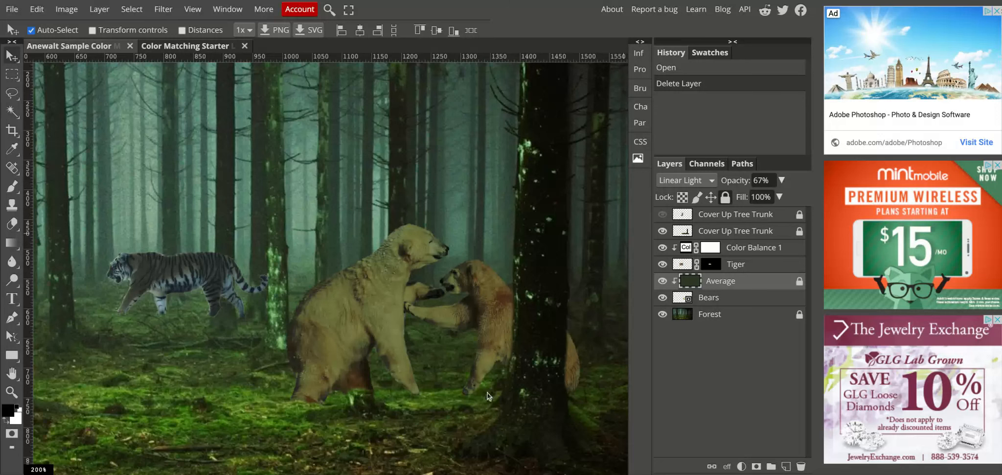
pyautogui.click(662, 215)
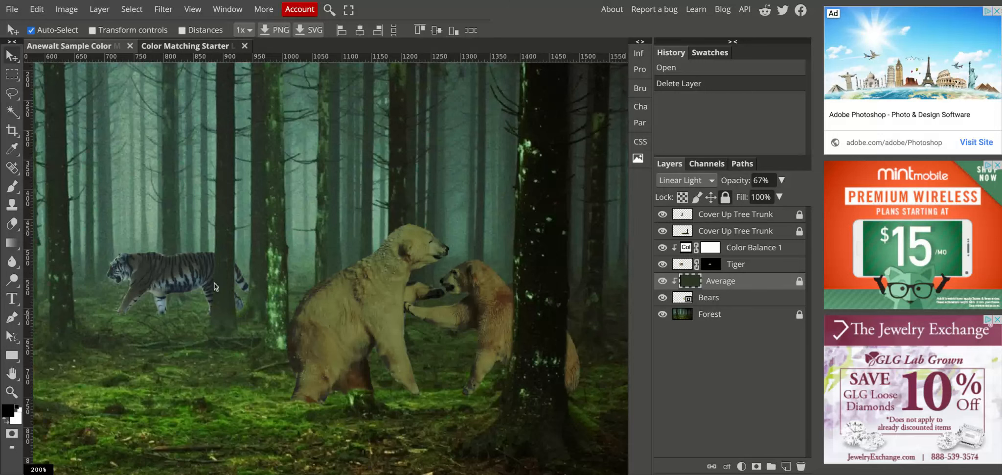
# Hide the Forest, Tiger and Bears layers to examine the isolated tree trunk cover-up pieces.
pyautogui.click(663, 315)
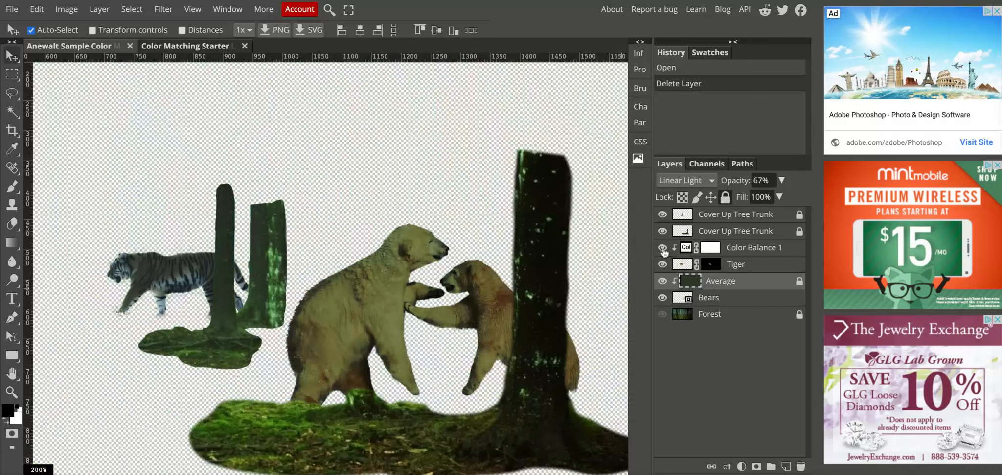
pyautogui.click(663, 264)
pyautogui.click(663, 265)
pyautogui.click(663, 265)
pyautogui.click(663, 265)
pyautogui.click(663, 298)
pyautogui.click(663, 298)
pyautogui.click(663, 298)
pyautogui.click(663, 298)
pyautogui.click(663, 298)
pyautogui.click(663, 264)
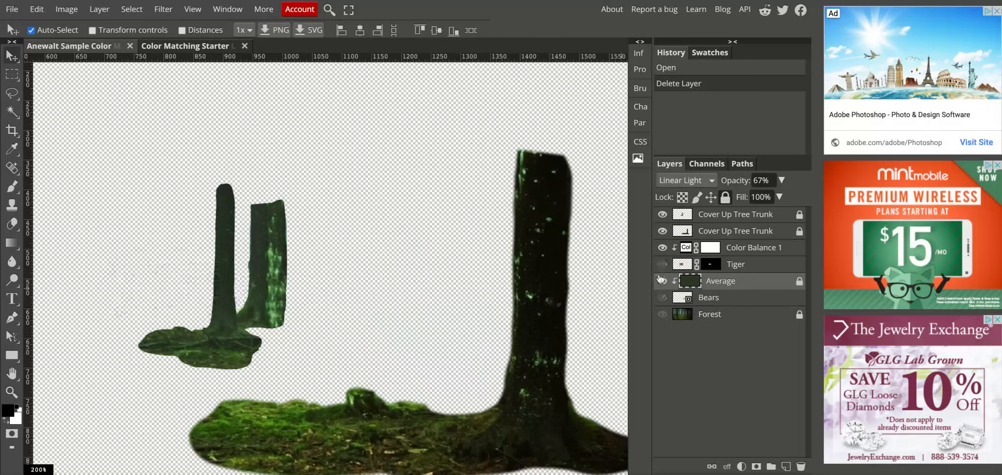
pyautogui.scroll(-3, 455, 350)
pyautogui.hscroll(3, 455, 350)
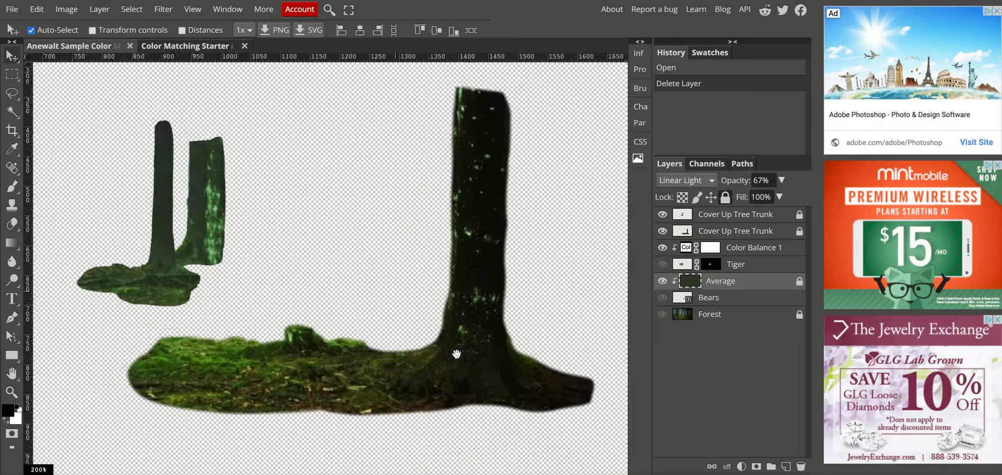
# Compare the cover-up pieces with the forest, restore the Tiger, Bears and Forest layers, and check the Average layer's effect on the bears.
pyautogui.click(663, 314)
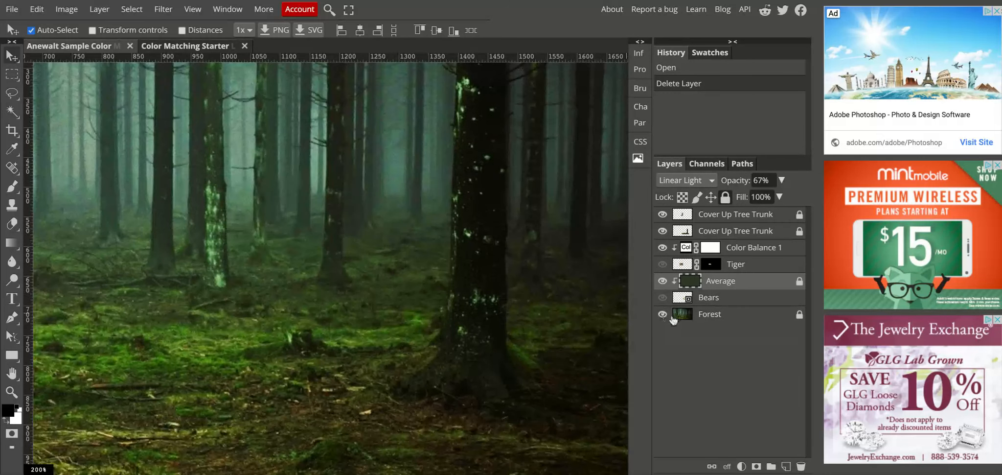
pyautogui.click(662, 314)
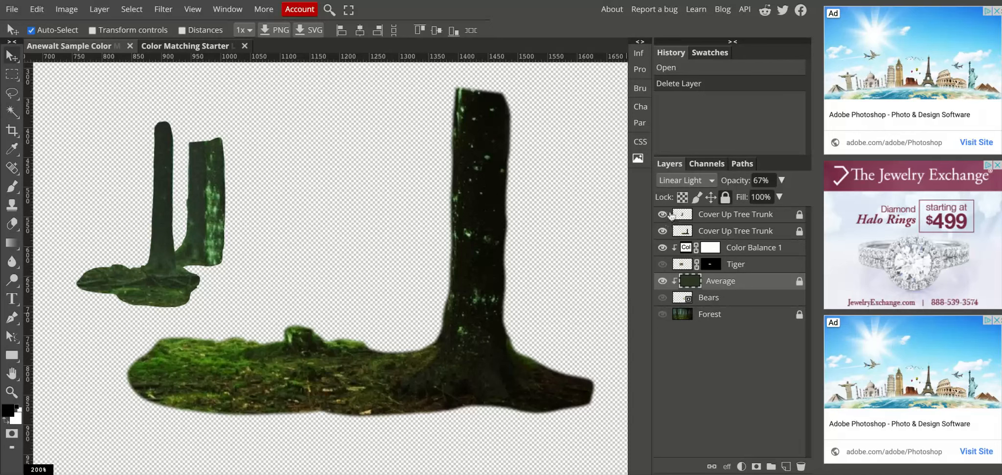
pyautogui.click(662, 264)
pyautogui.click(662, 297)
pyautogui.click(663, 314)
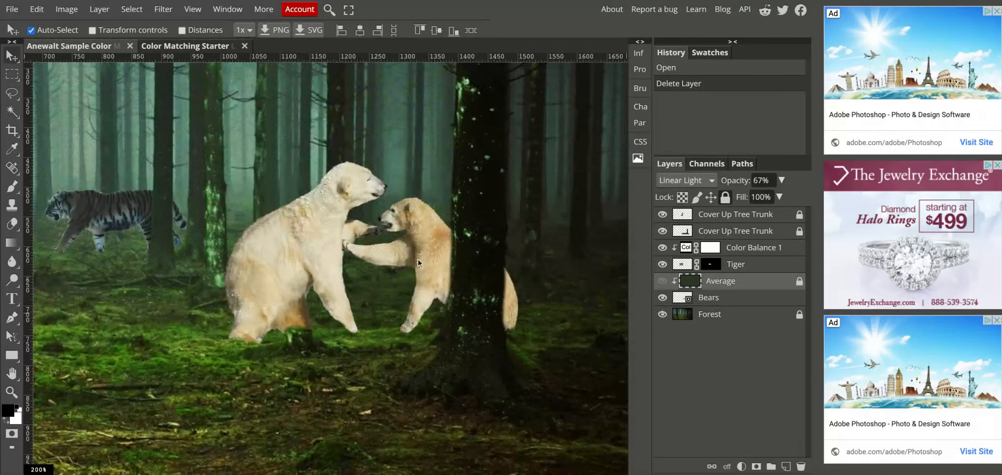
pyautogui.hscroll(-3, 304, 278)
pyautogui.click(662, 281)
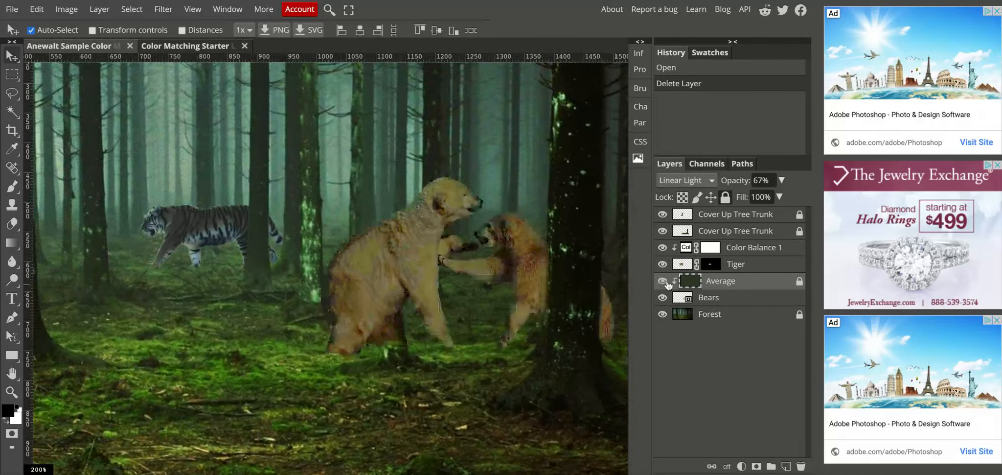
# Delete both Cover Up Tree Trunk layers.
pyautogui.click(716, 218)
pyautogui.click(722, 232)
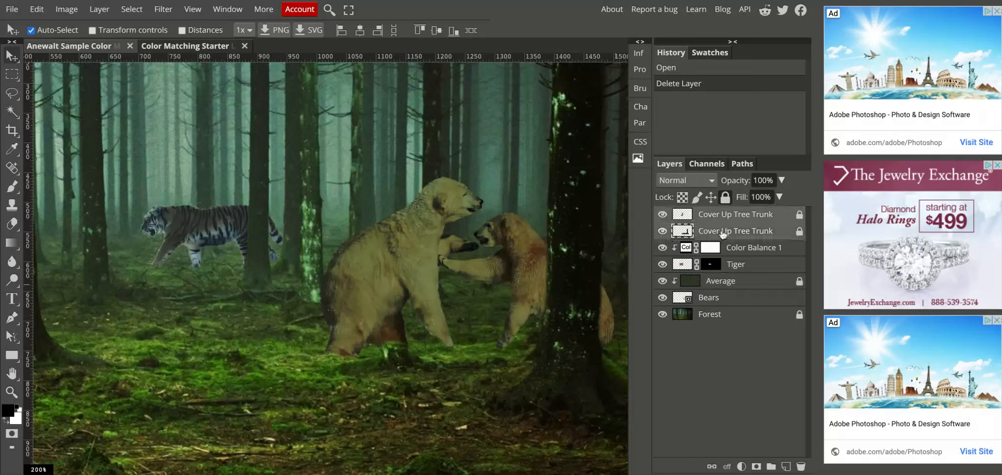
pyautogui.press('Delete')
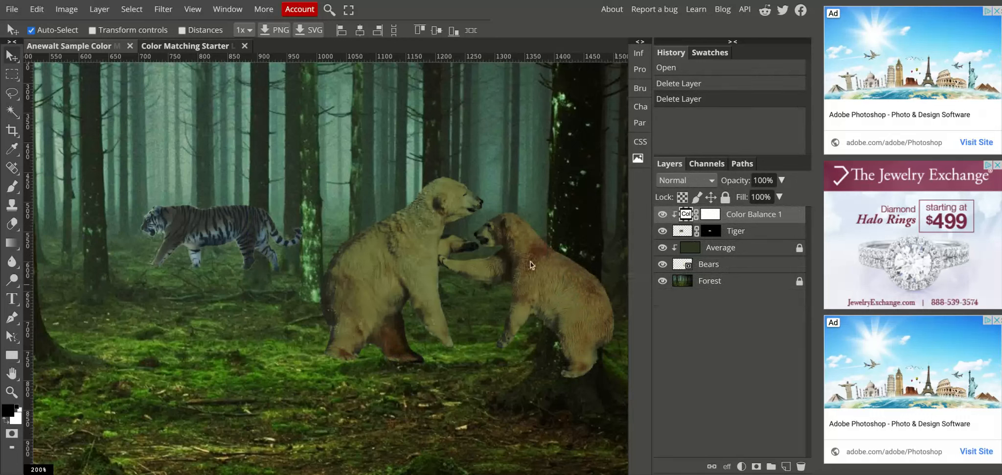
# Hide the Tiger layer and make the Forest layer active.
pyautogui.scroll(5, 231, 256)
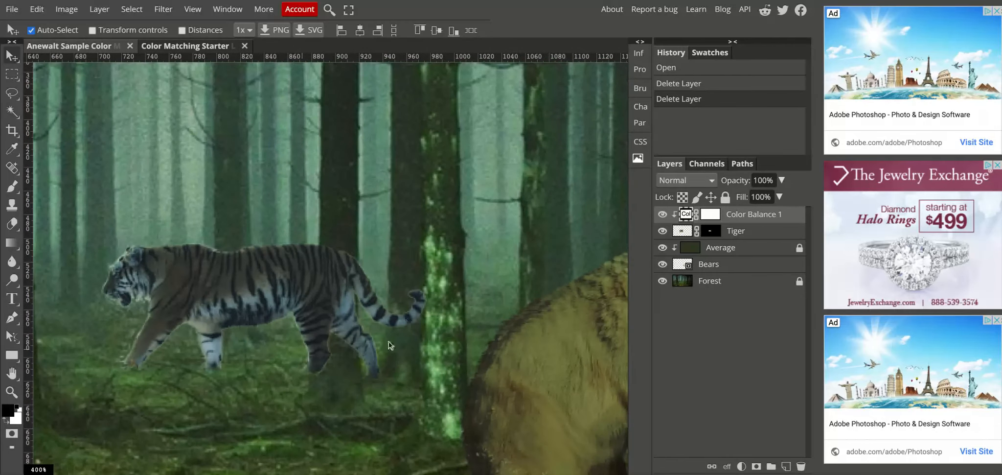
pyautogui.click(663, 231)
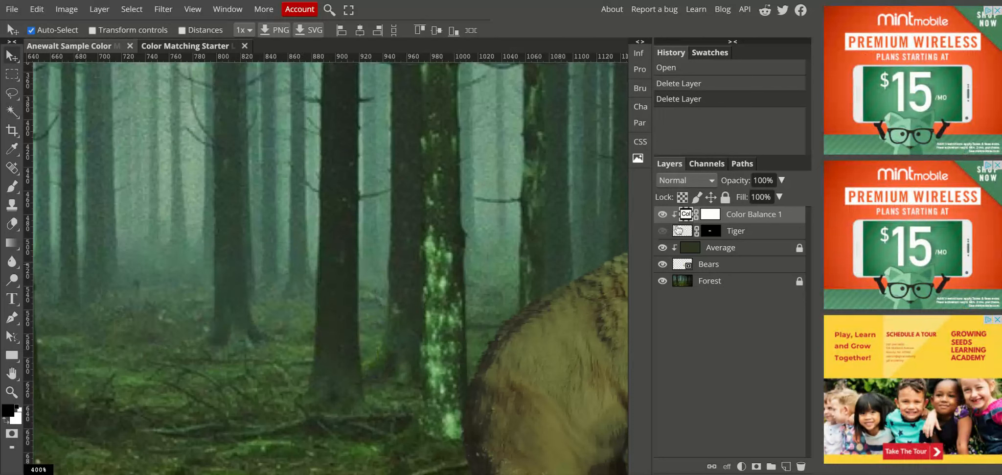
pyautogui.click(712, 282)
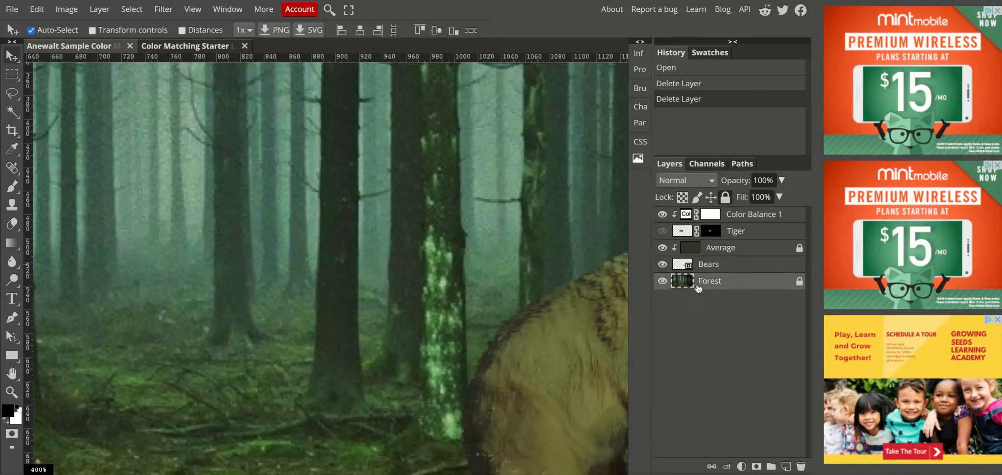
# Lasso the lower part of the dark trunk behind the tiger's hindquarters together with the ground at its base, adding missed spots.
pyautogui.click(13, 75)
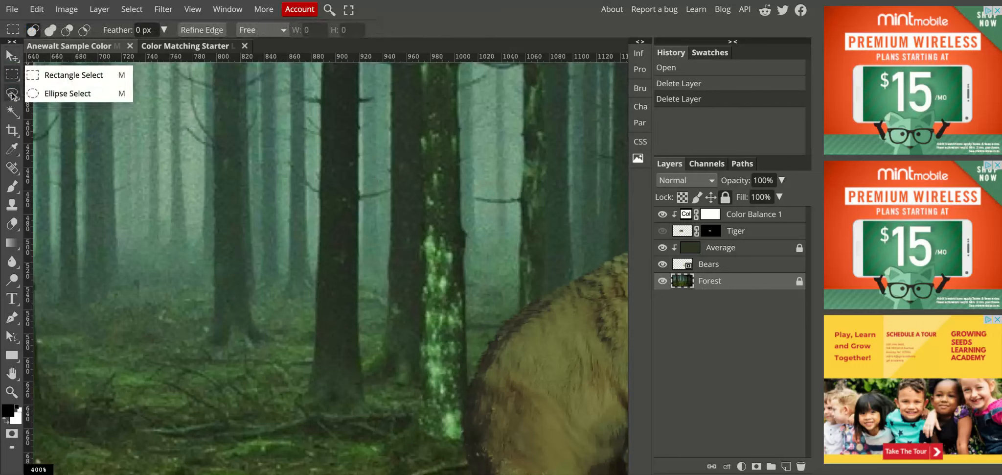
pyautogui.click(13, 94)
pyautogui.click(9, 95)
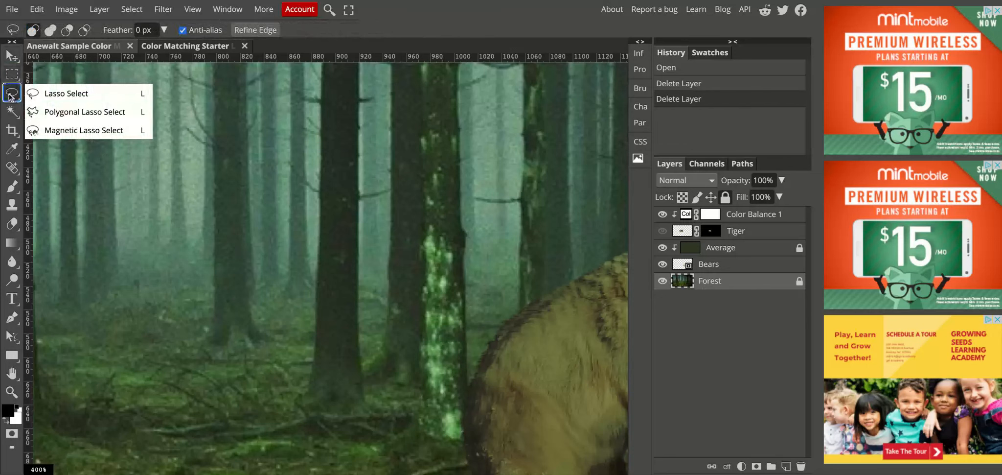
pyautogui.click(8, 95)
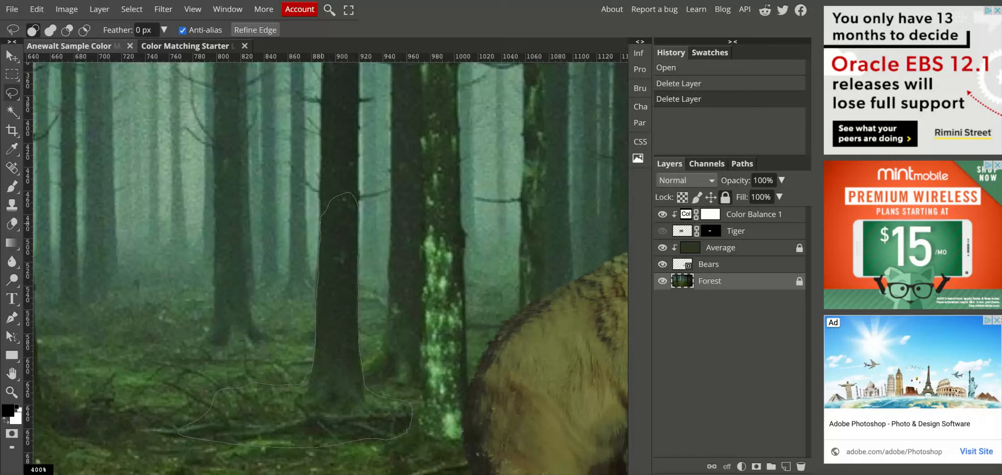
pyautogui.moveTo(342, 193); pyautogui.dragTo(344, 193)
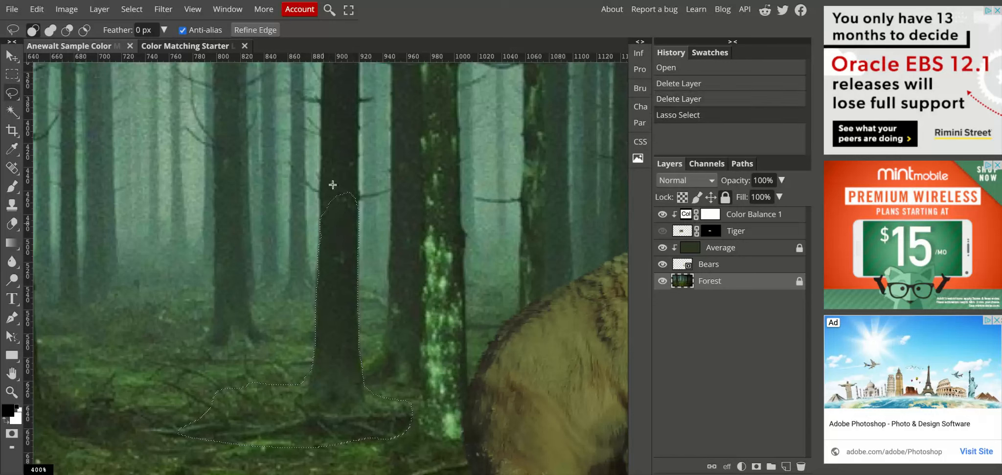
pyautogui.press('shift')
pyautogui.moveTo(341, 246); pyautogui.dragTo(340, 250)
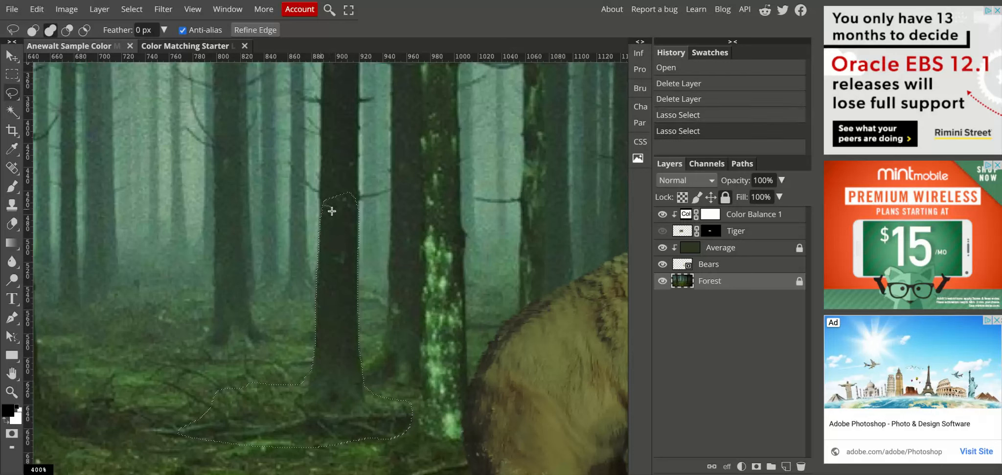
pyautogui.moveTo(332, 211); pyautogui.dragTo(331, 214)
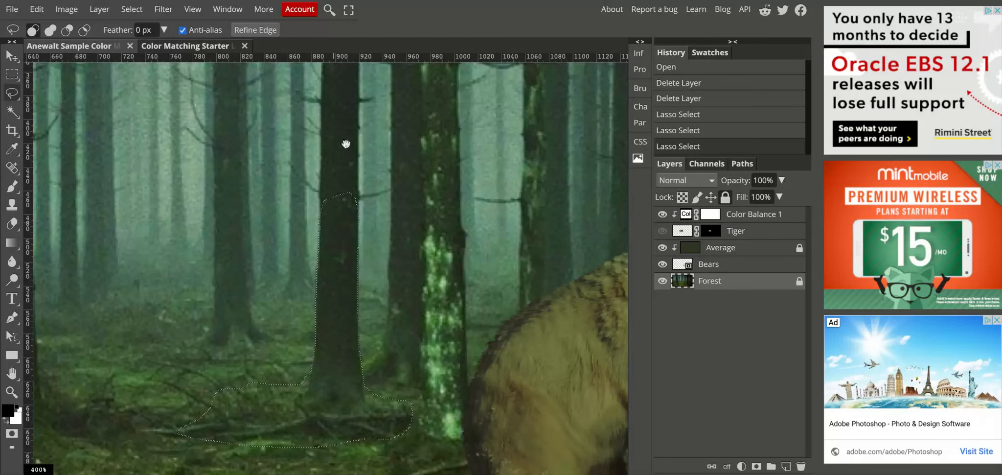
# Copy the selected trunk area from the Forest layer and paste it as a new layer.
pyautogui.scroll(3, 346, 144)
pyautogui.scroll(-4, 346, 142)
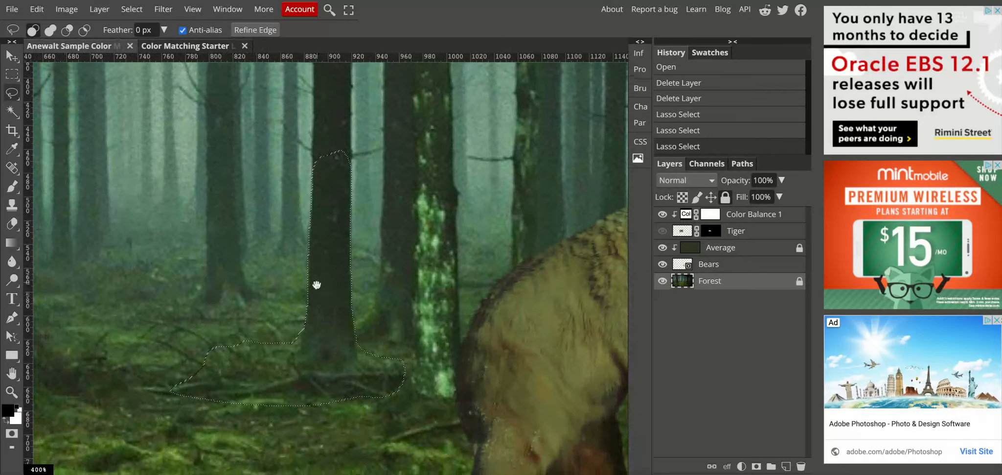
pyautogui.scroll(-1, 308, 220)
pyautogui.scroll(1, 342, 233)
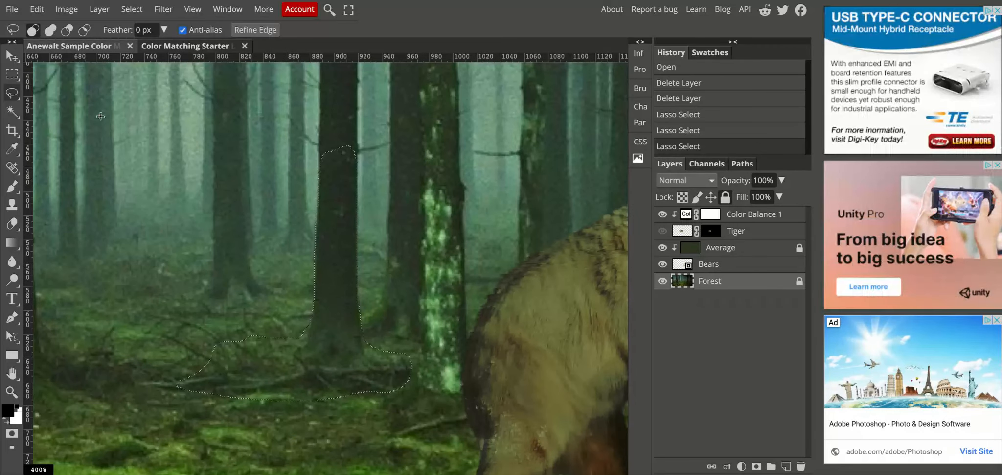
pyautogui.click(37, 8)
pyautogui.click(49, 131)
pyautogui.click(37, 8)
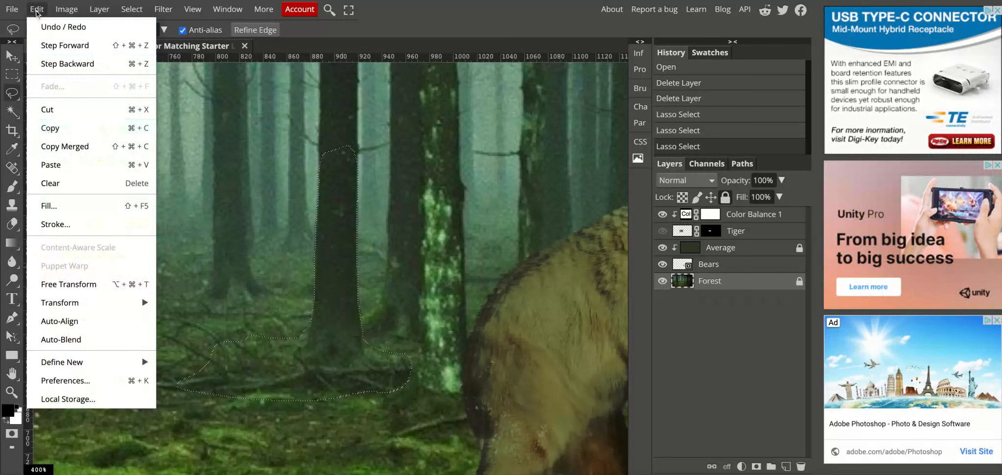
pyautogui.click(55, 166)
# Toggle the visibility of the Forest layer and the pasted layer to inspect the copied trunk piece.
pyautogui.click(662, 297)
pyautogui.click(663, 280)
pyautogui.click(663, 280)
pyautogui.click(662, 280)
pyautogui.click(663, 280)
pyautogui.click(662, 280)
pyautogui.click(662, 280)
pyautogui.click(662, 299)
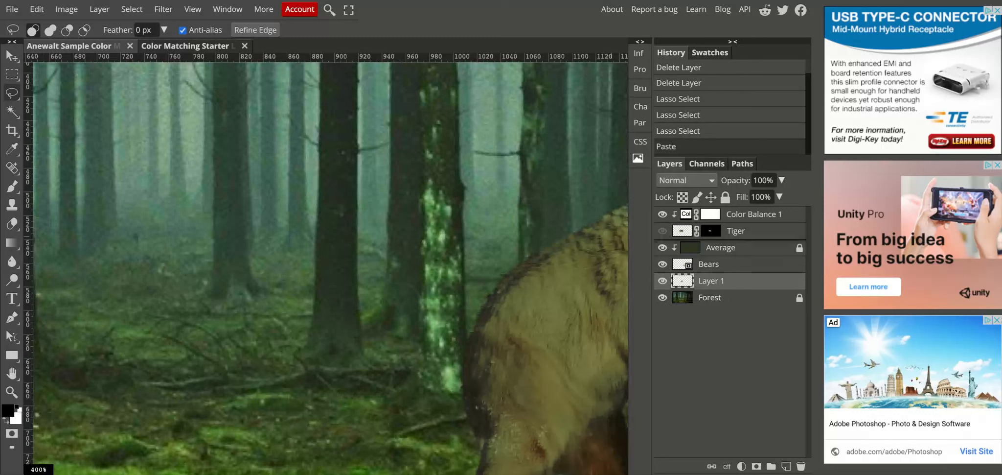
# Move the pasted trunk layer to the top of the layer stack and show the Tiger layer to check the overlap.
pyautogui.hotkey('ctrl', 'shift', ']')
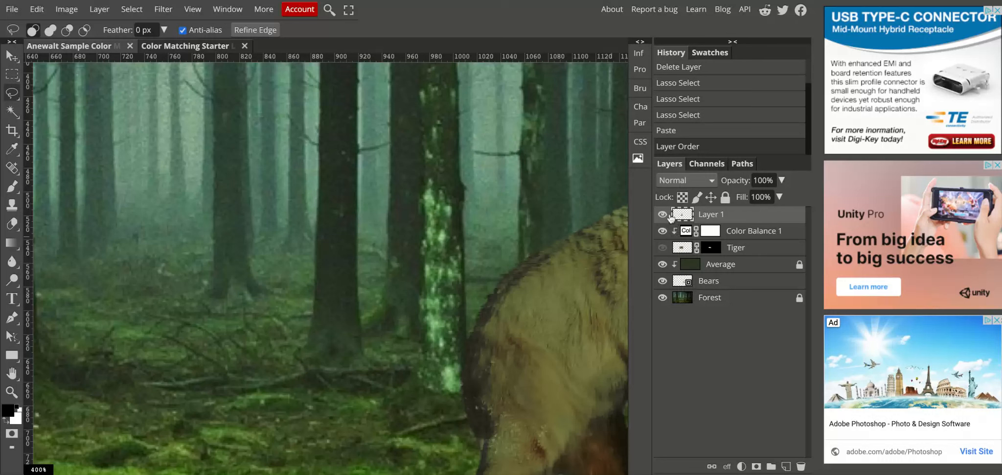
pyautogui.click(663, 247)
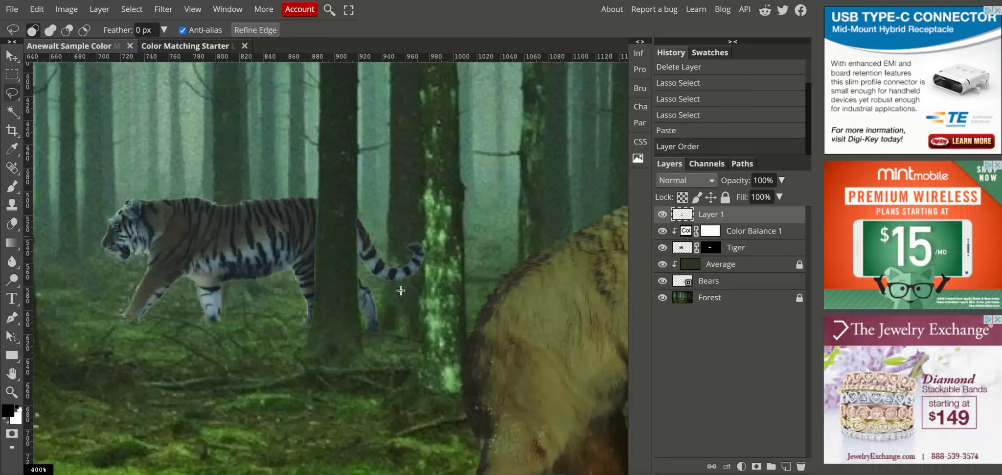
pyautogui.click(661, 214)
pyautogui.click(661, 215)
# Hide the Tiger layer and lasso the pair of trunks near the tiger's tail on the Forest layer.
pyautogui.click(662, 247)
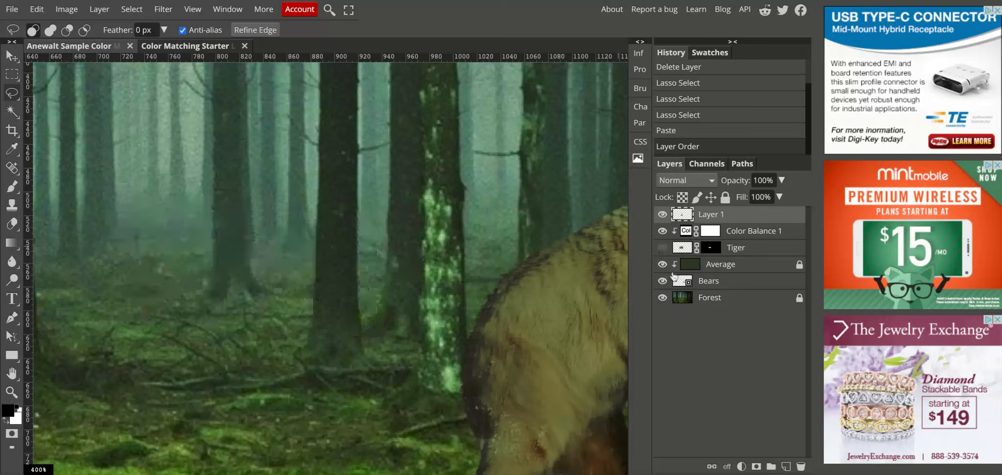
pyautogui.click(728, 302)
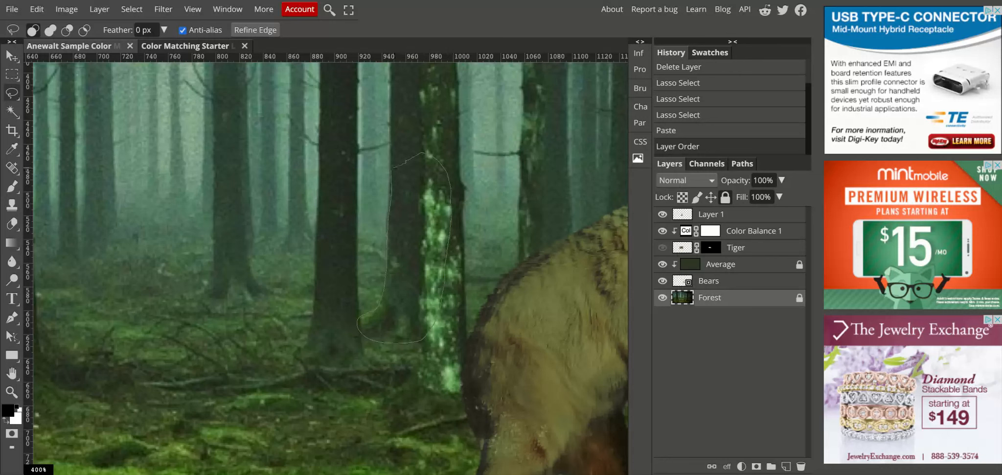
pyautogui.moveTo(425, 338); pyautogui.dragTo(424, 340)
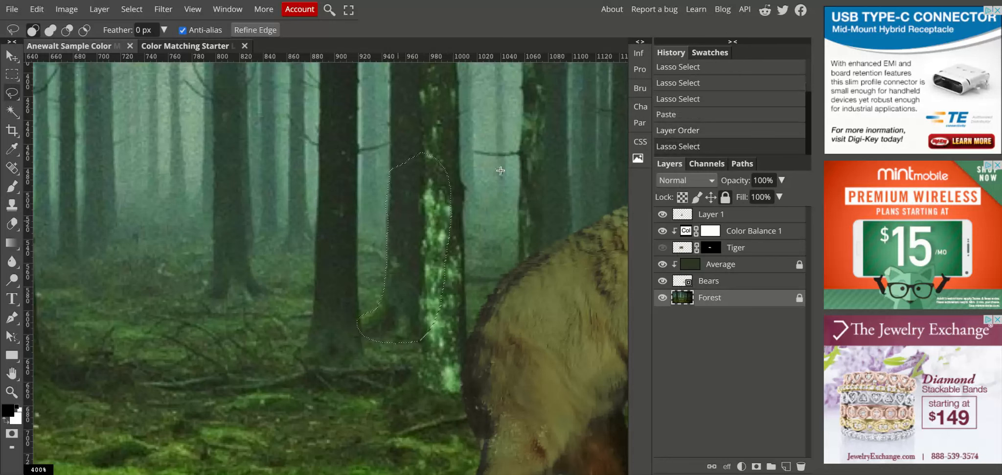
# Copy the selected pair of trunks from the Forest layer and paste it as a new layer.
pyautogui.click(37, 9)
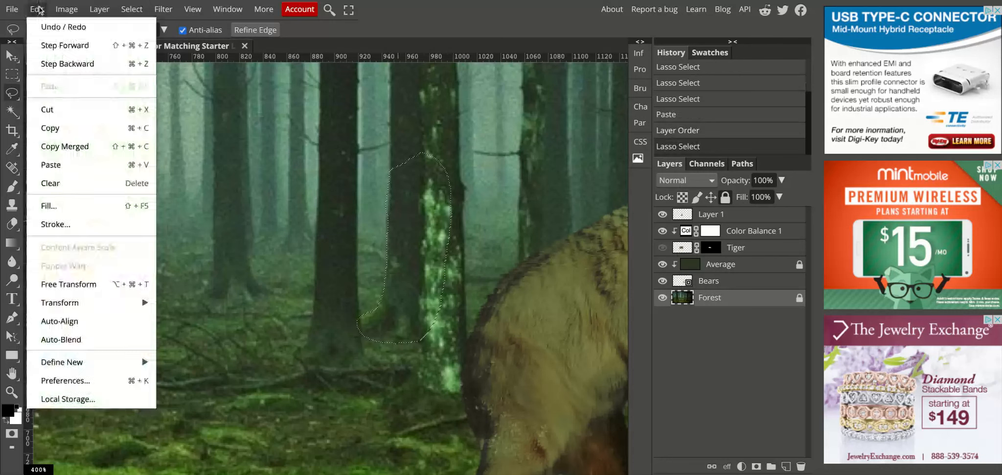
pyautogui.click(70, 128)
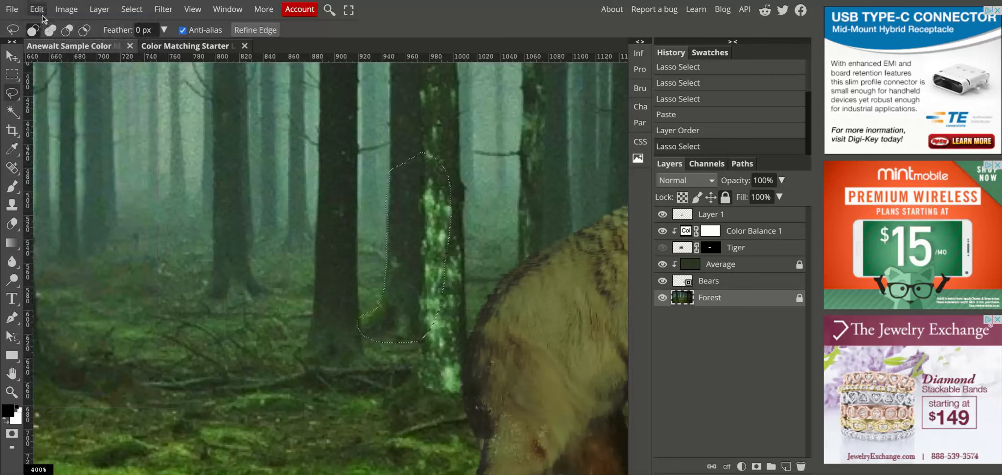
pyautogui.click(37, 9)
pyautogui.click(70, 167)
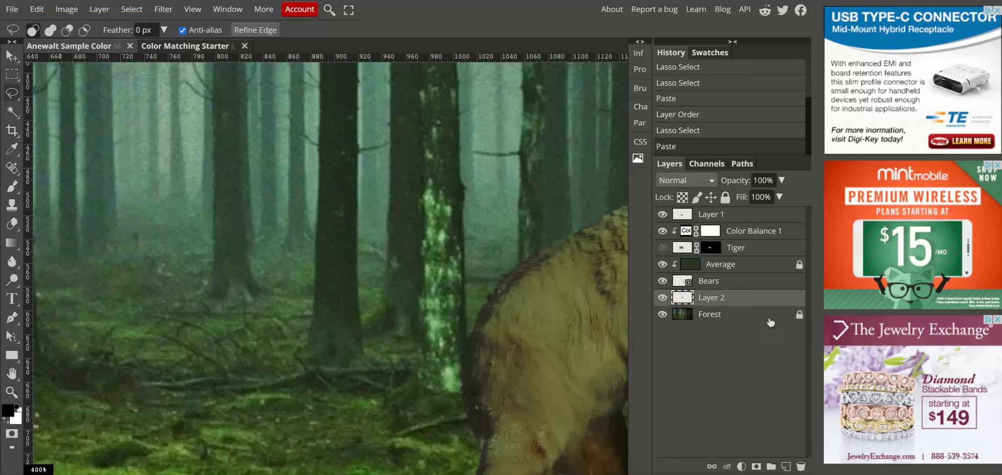
# Hide the Forest layer to inspect the newly pasted trunk piece and bring its layer to the top of the stack.
pyautogui.click(663, 313)
pyautogui.click(663, 298)
pyautogui.click(664, 298)
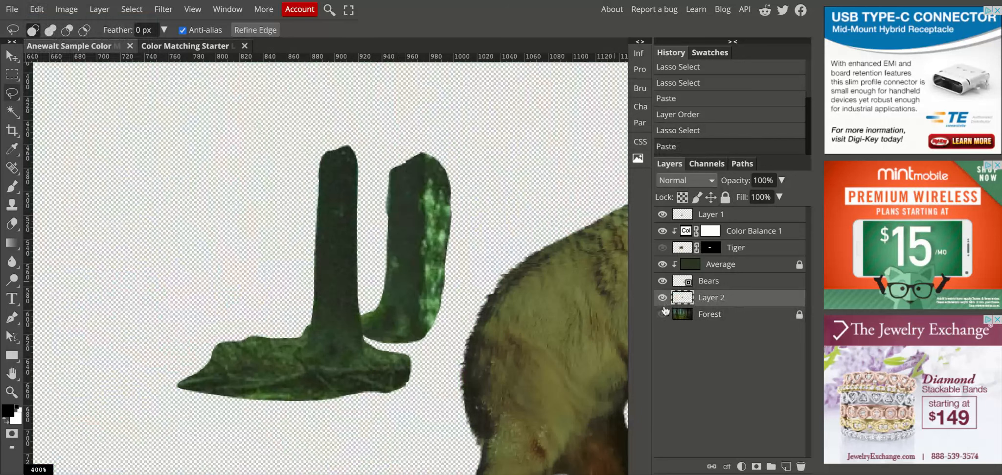
pyautogui.hotkey('ctrl', 'shift', ']')
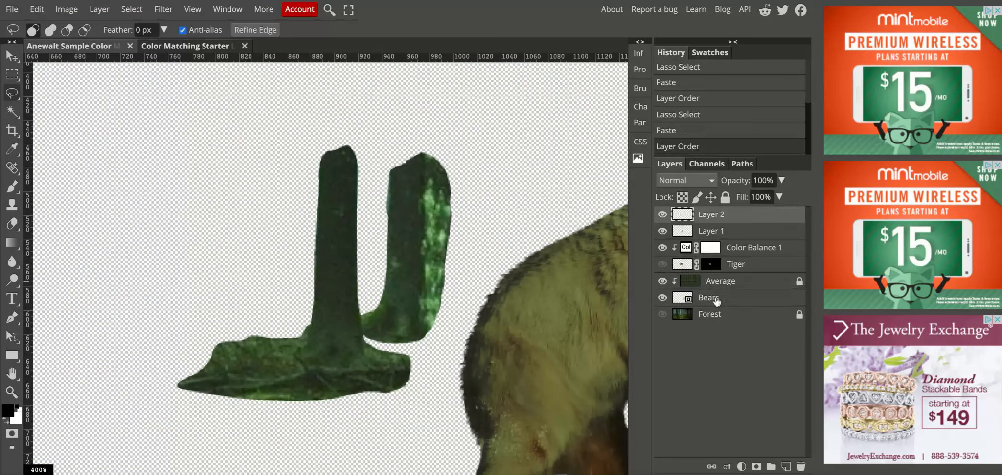
# Toggle the two trunk layers to compare their pieces and merge the upper one down into Layer 1.
pyautogui.click(663, 231)
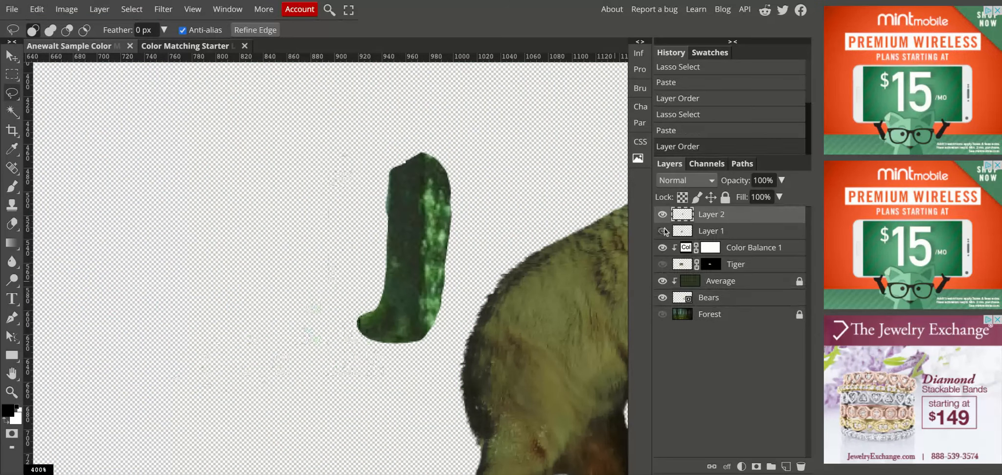
pyautogui.click(662, 214)
pyautogui.click(663, 215)
pyautogui.click(662, 231)
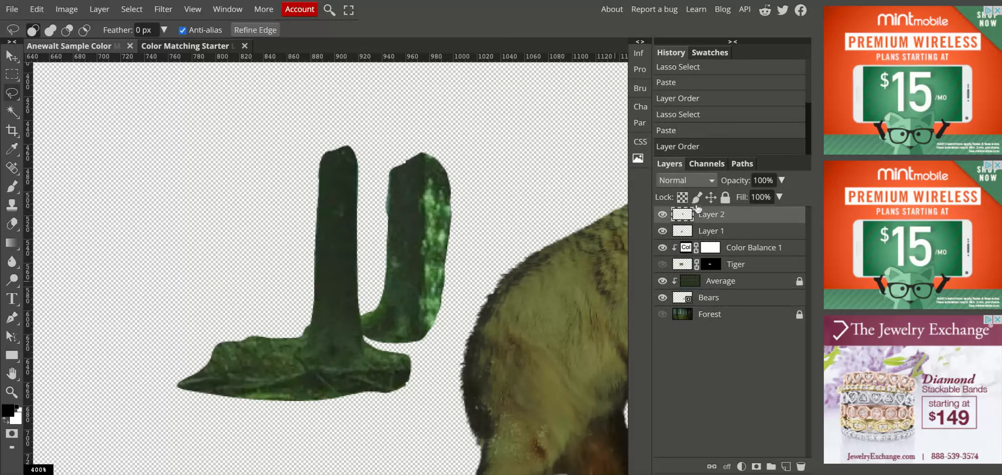
pyautogui.click(100, 10)
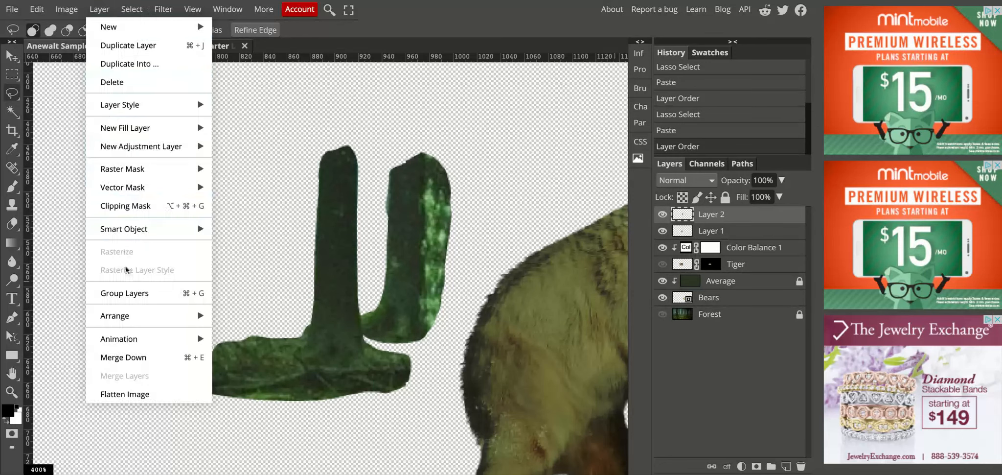
pyautogui.click(132, 358)
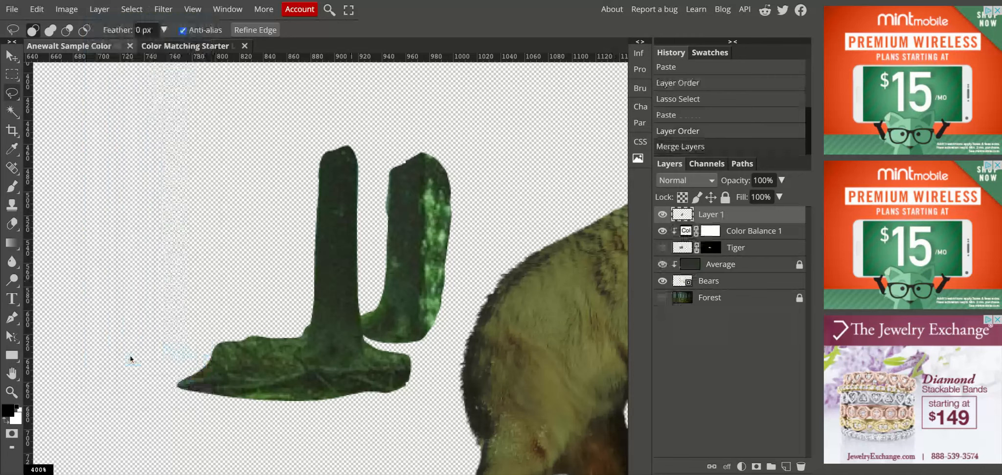
# Check the merged trunk layer's contents and show the Tiger and Forest layers again.
pyautogui.click(662, 214)
pyautogui.click(662, 214)
pyautogui.click(662, 247)
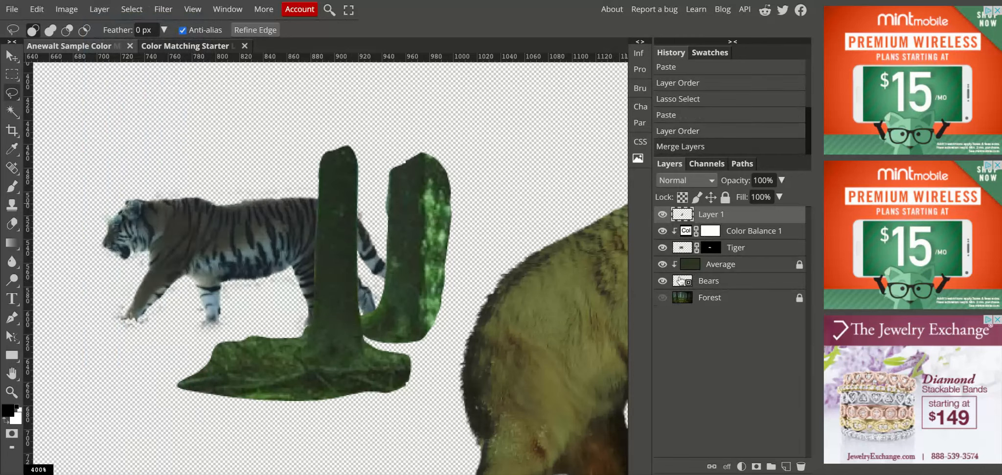
pyautogui.click(663, 297)
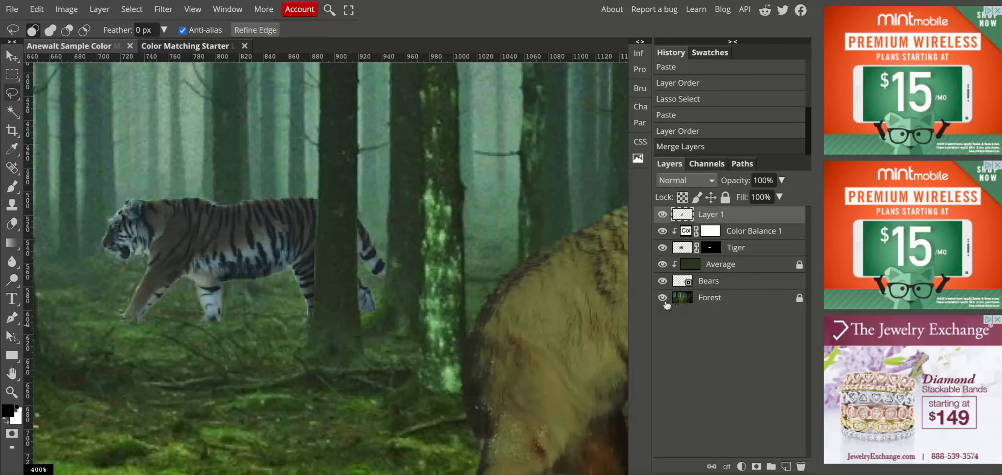
# Hide the Bears layer and lasso the large dark trunk, its base and the low mossy ground beside it on the Forest layer.
pyautogui.scroll(-5, 326, 289)
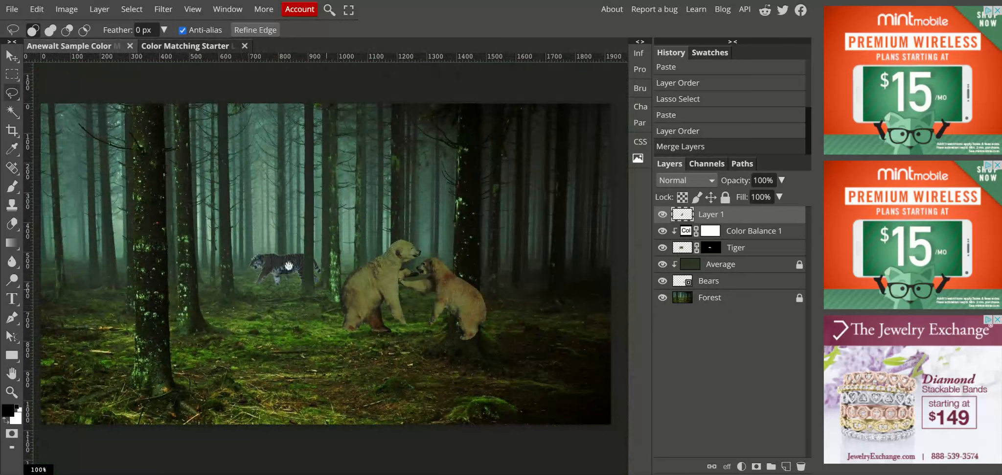
pyautogui.scroll(2, 401, 285)
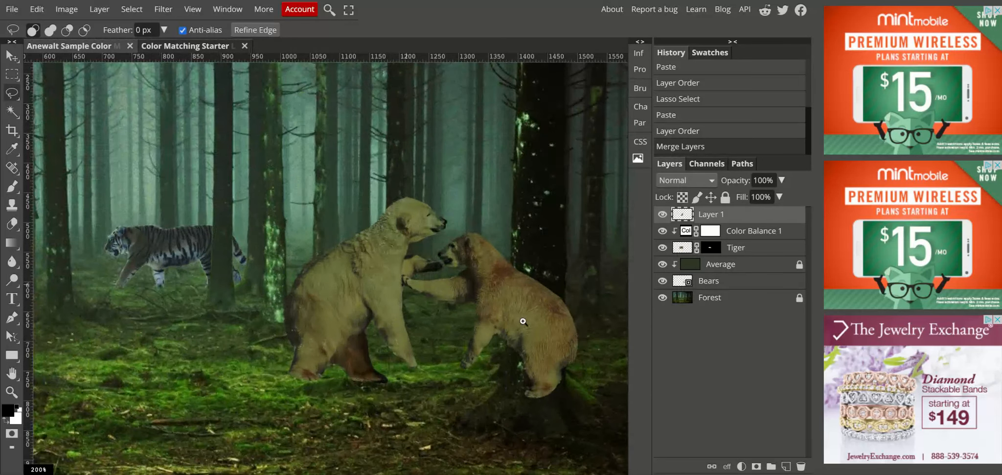
pyautogui.scroll(2, 523, 321)
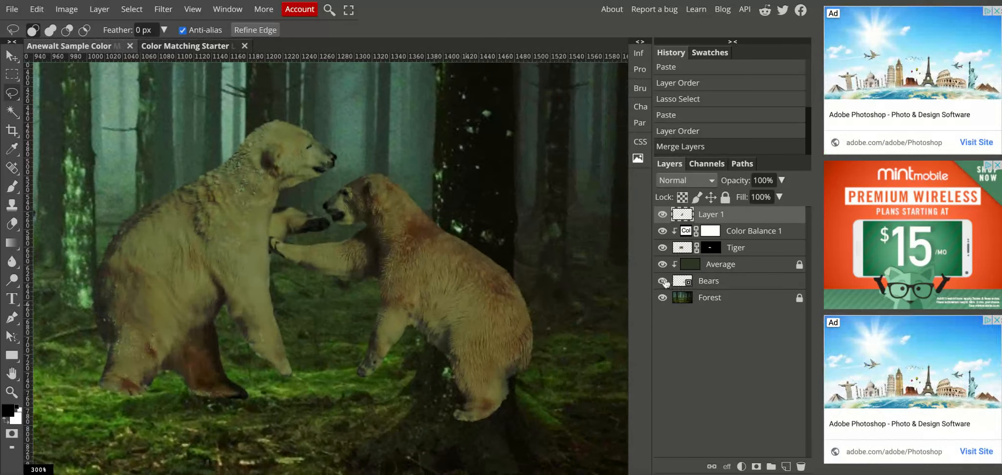
pyautogui.click(663, 281)
pyautogui.click(687, 301)
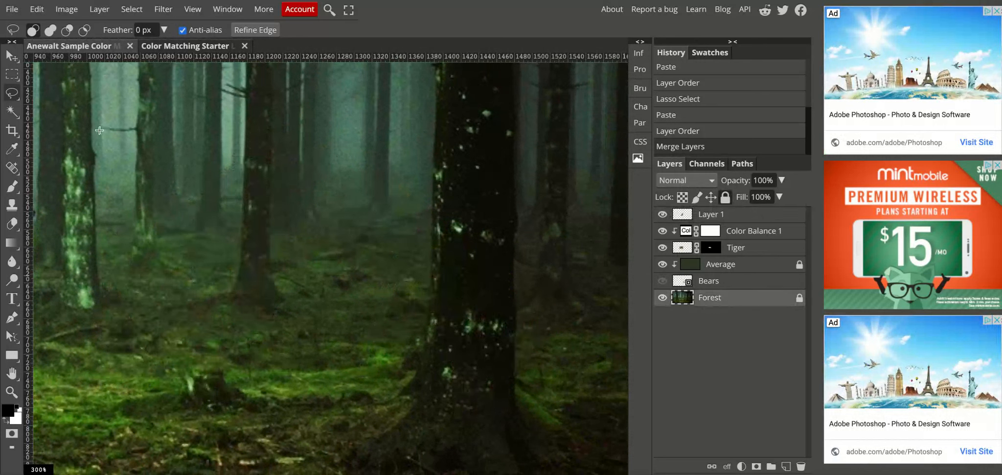
pyautogui.rightClick(12, 93)
pyautogui.click(53, 90)
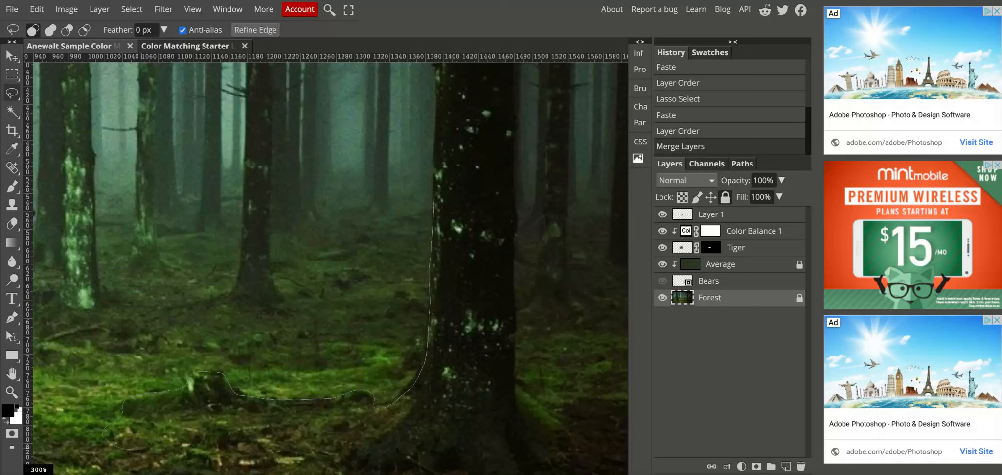
pyautogui.moveTo(305, 455)
pyautogui.mouseDown()
pyautogui.moveTo(463, 449)
pyautogui.moveTo(521, 414)
pyautogui.mouseUp()
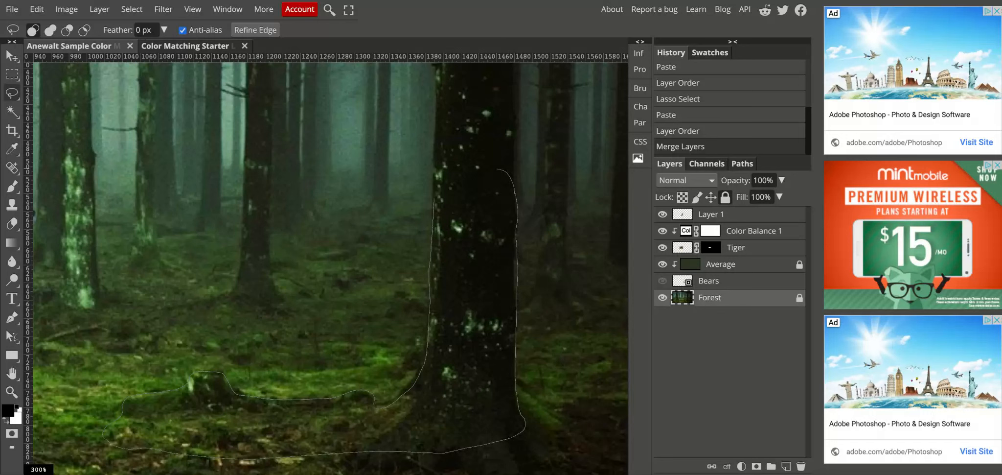
pyautogui.moveTo(501, 196); pyautogui.dragTo(502, 196)
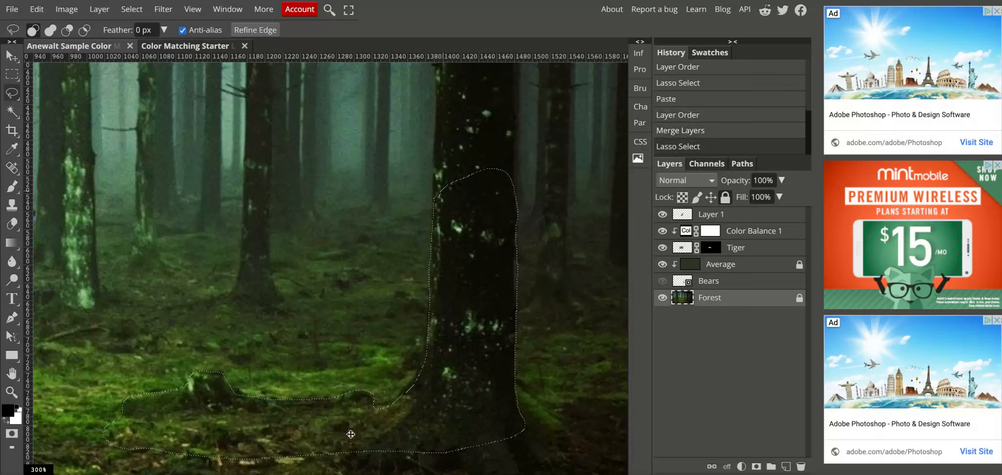
# Copy the selected trunk and ground from the Forest layer and paste it as a new layer.
pyautogui.click(38, 9)
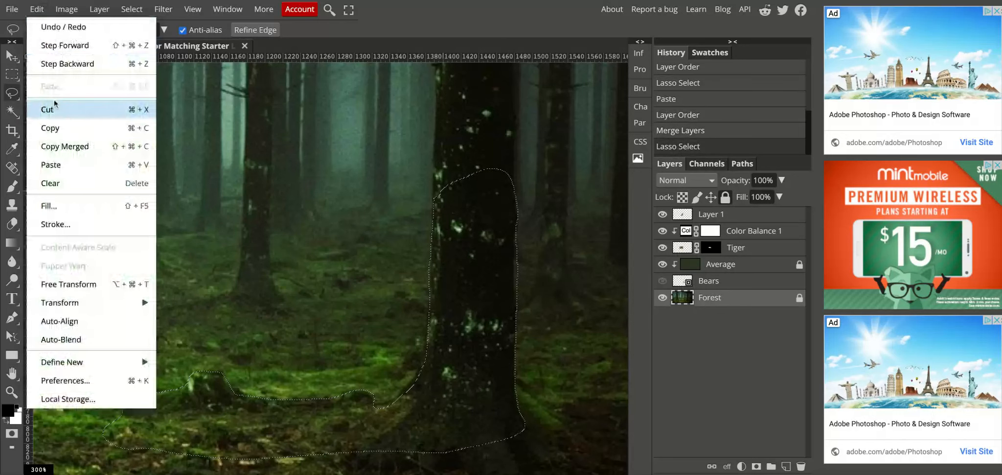
pyautogui.click(57, 126)
pyautogui.click(37, 9)
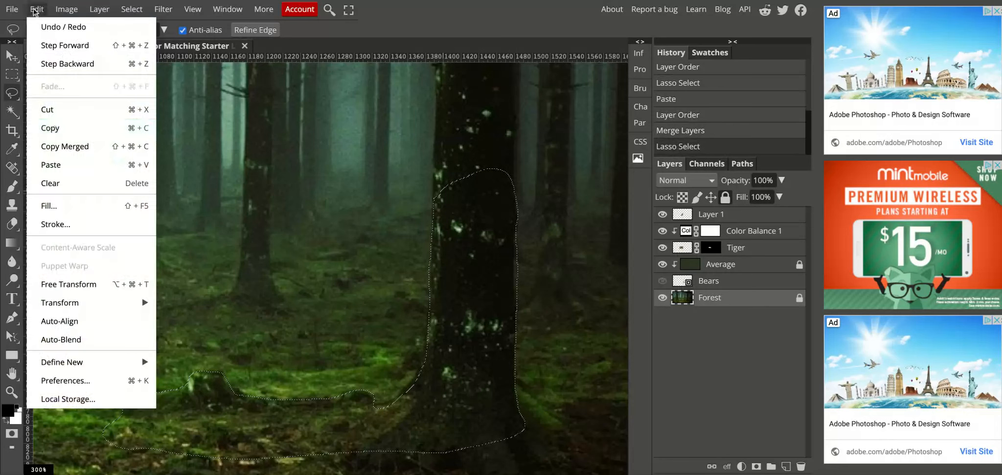
pyautogui.click(67, 163)
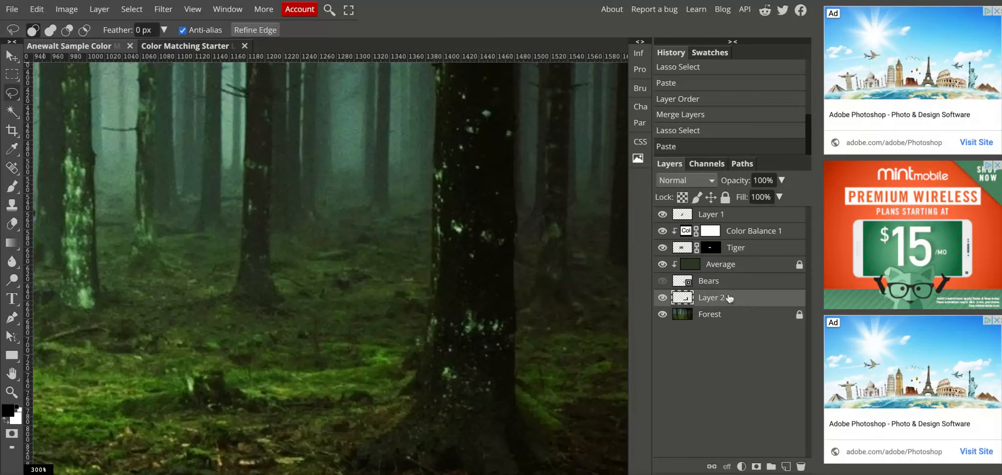
# Show the Bears layer and move the pasted Layer 2 to the top of the layer stack.
pyautogui.click(662, 281)
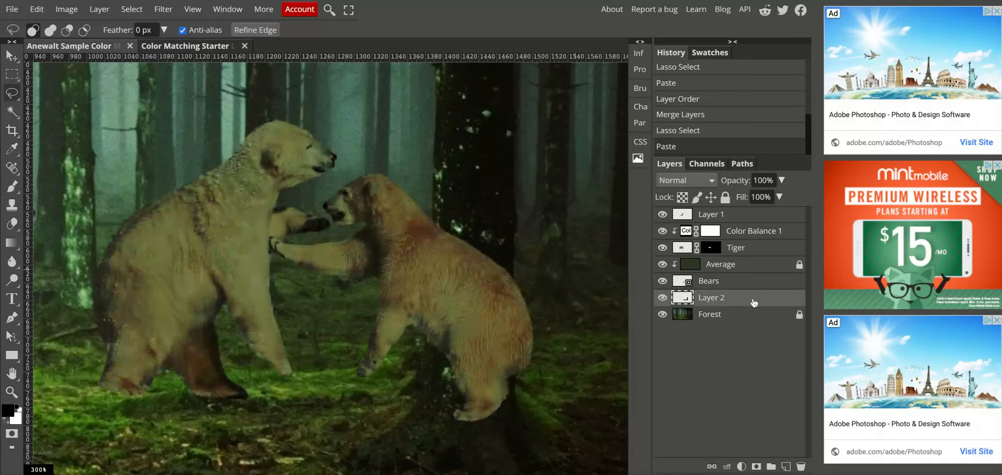
pyautogui.moveTo(753, 302); pyautogui.dragTo(752, 277)
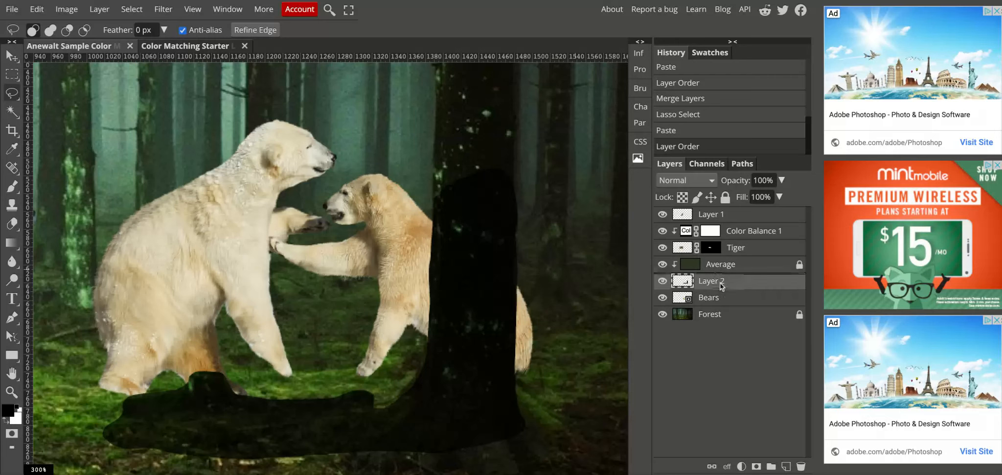
pyautogui.moveTo(711, 280); pyautogui.dragTo(711, 211)
# Rename Layer 2 as Cover up Tree Trunk.
pyautogui.doubleClick(712, 214)
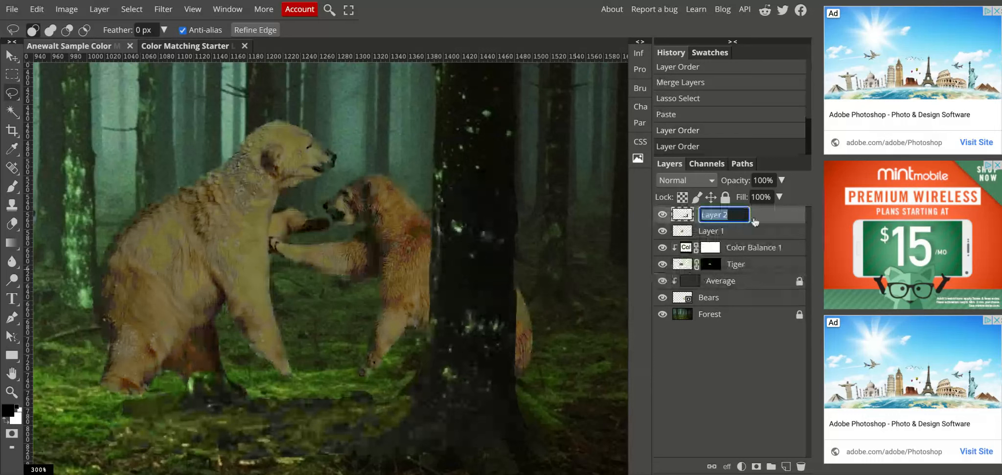
pyautogui.write('Cover')
pyautogui.write(' up Tree Trunk')
pyautogui.press('Return')
# Rename Layer 1 as Tree Trunk.
pyautogui.doubleClick(713, 231)
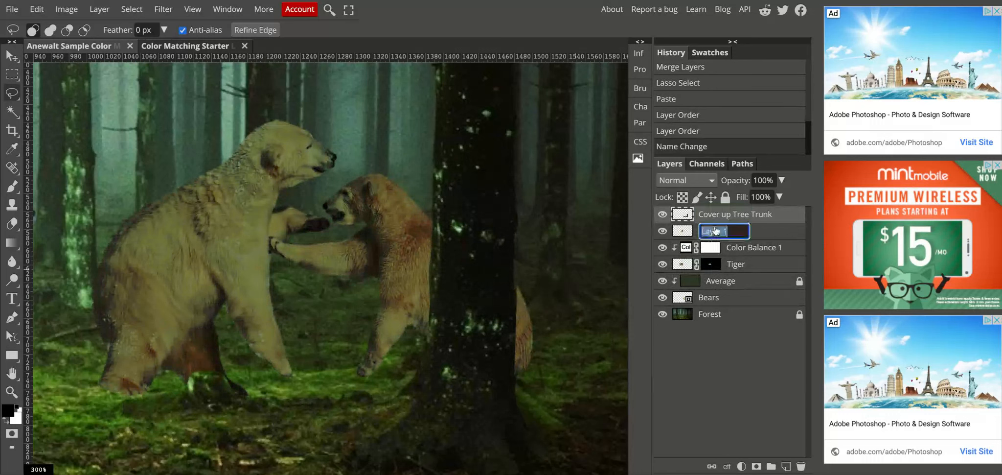
pyautogui.write('TRee Trunk')
pyautogui.click(712, 231)
pyautogui.press('BackSpace')
pyautogui.write('r')
pyautogui.press('Return')
# Toggle the visibility of both tree trunk layers to compare the whole forest scene with and without them.
pyautogui.scroll(-3, 371, 331)
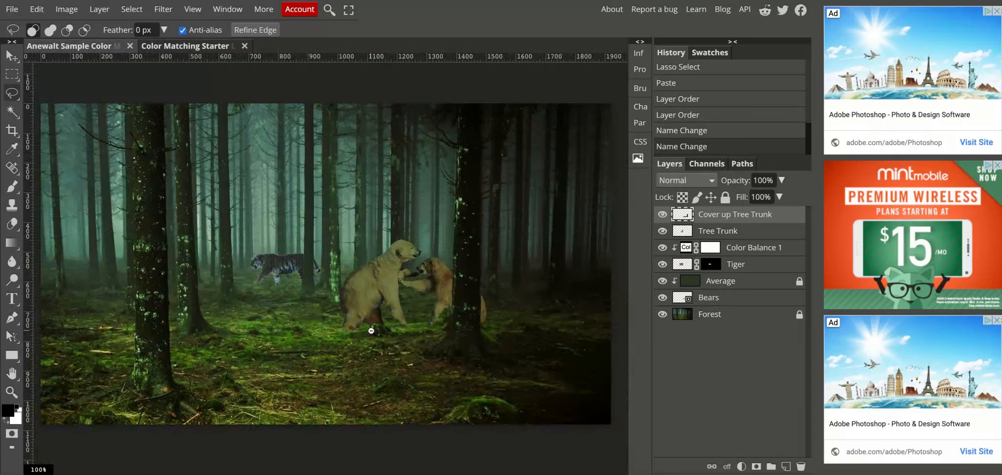
pyautogui.scroll(2, 442, 300)
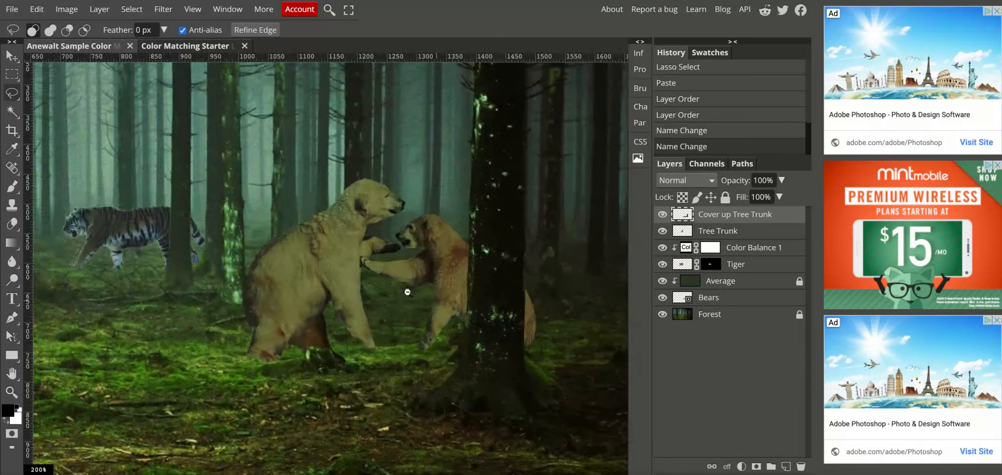
pyautogui.scroll(-2, 407, 292)
pyautogui.click(662, 231)
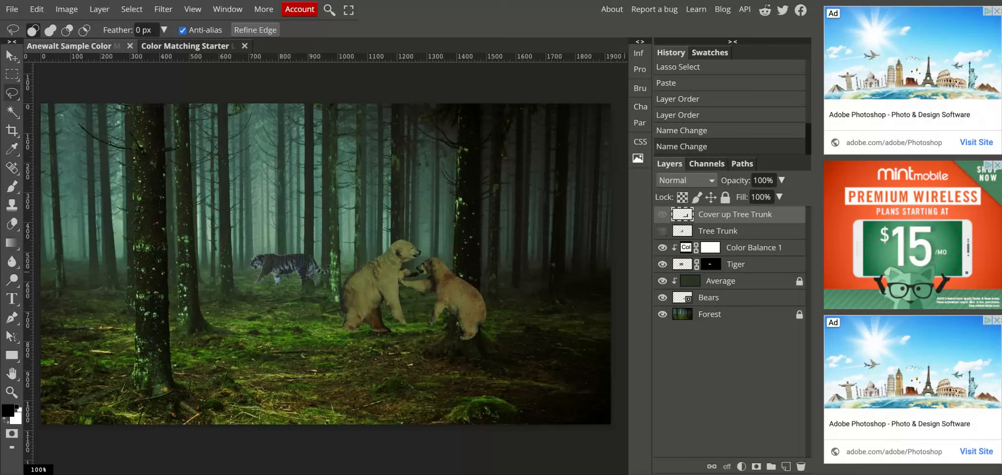
pyautogui.click(662, 230)
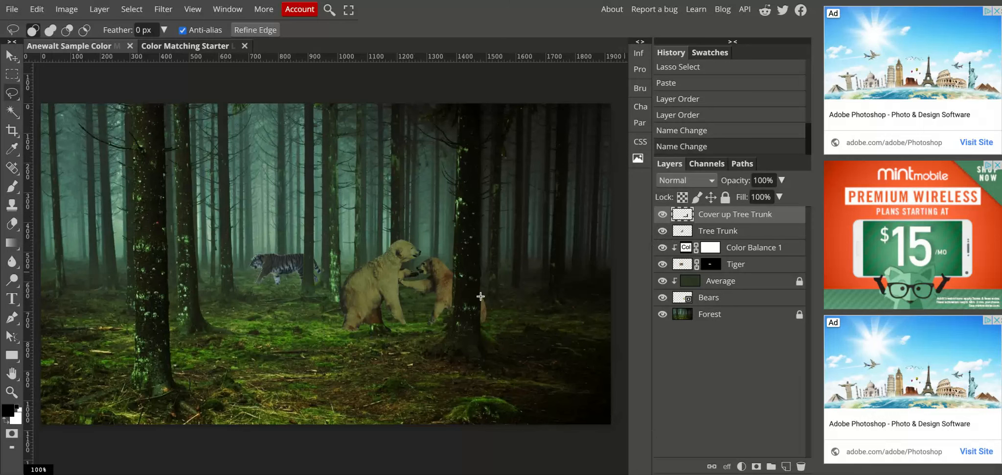
# Switch to the Color Matching Starter document and activate the Move tool.
pyautogui.click(179, 49)
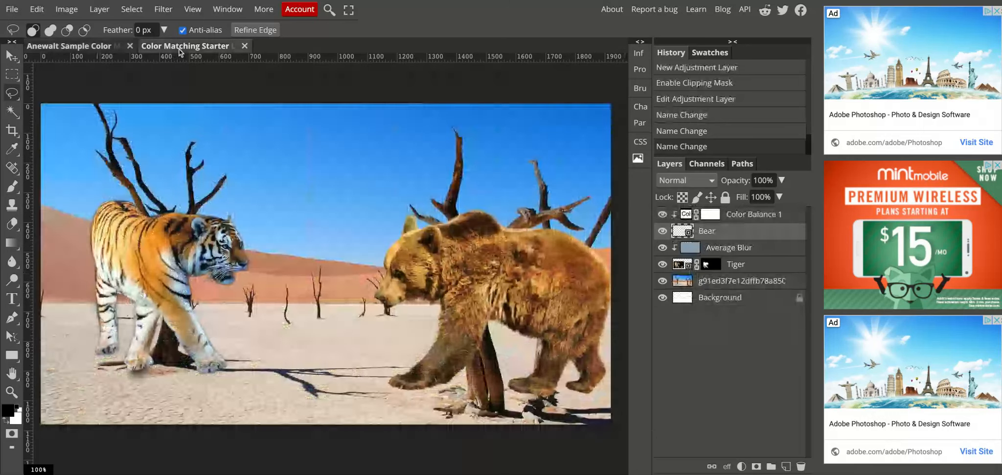
pyautogui.click(12, 56)
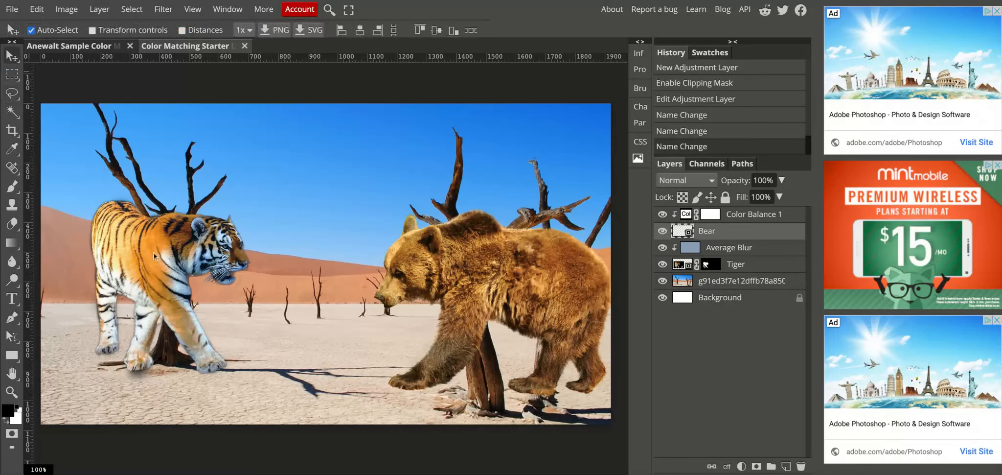
pyautogui.moveTo(160, 265); pyautogui.dragTo(167, 274)
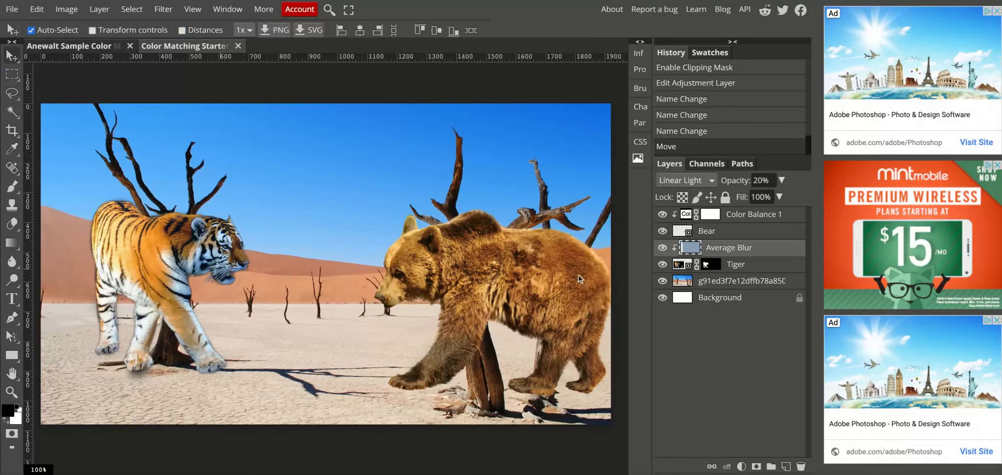
pyautogui.hotkey('ctrl', 'z')
pyautogui.hotkey('ctrl', 'z')
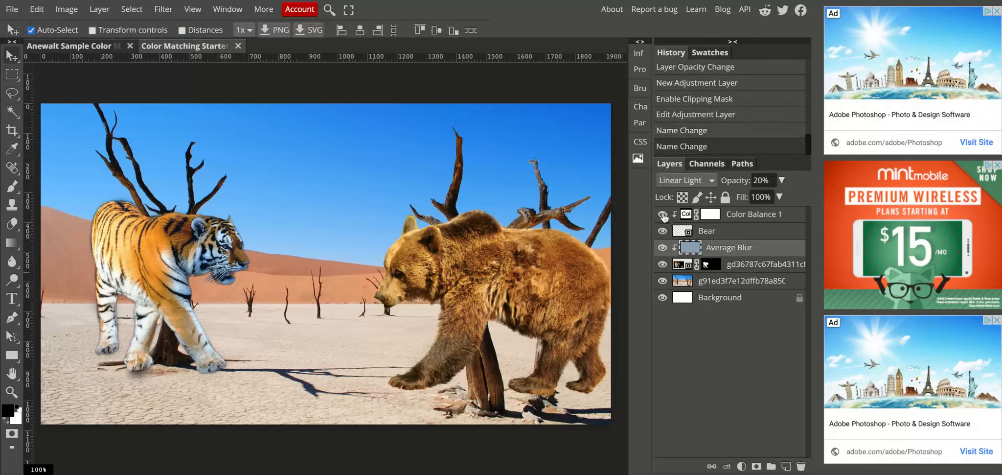
# Check the Average Blur layer's effect, then scale the Bear layer to about 55% and place it in front of the dead tree.
pyautogui.click(662, 247)
pyautogui.click(663, 247)
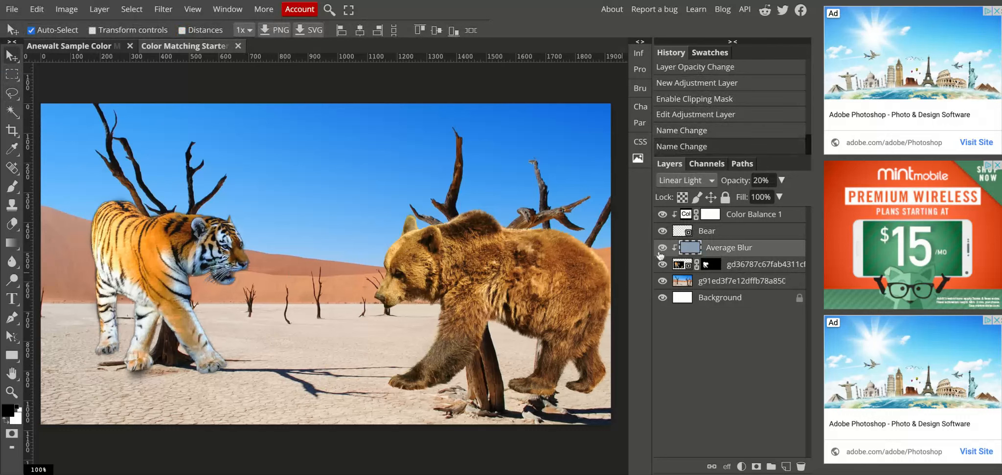
pyautogui.click(728, 230)
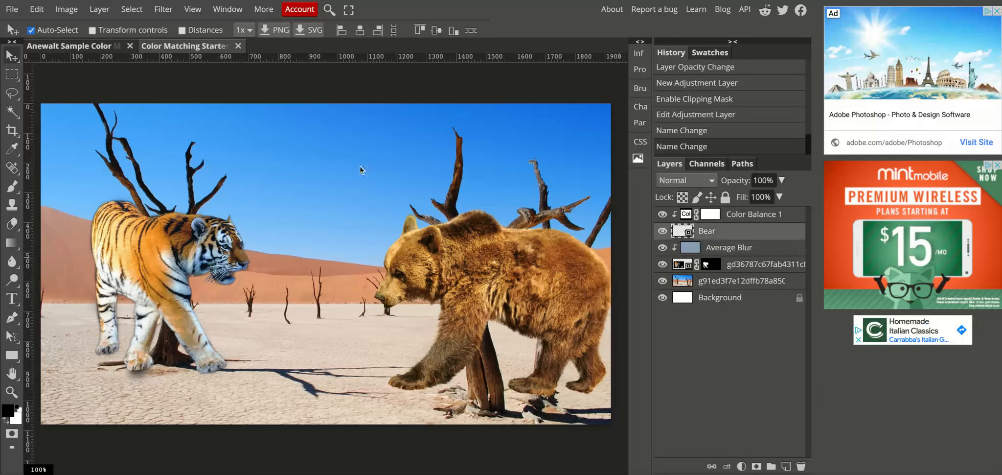
pyautogui.hotkey('ctrl', 'alt', 't')
pyautogui.moveTo(383, 176); pyautogui.dragTo(431, 237)
pyautogui.moveTo(527, 329); pyautogui.dragTo(461, 320)
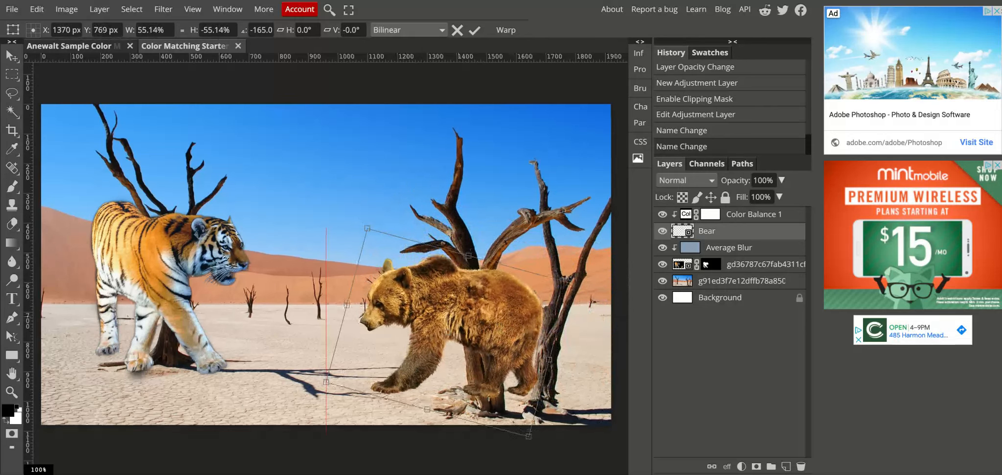
# Scale the tiger layer to about 44%, rotate it about 1.1°, and place it in front of the left dead tree's trunk.
pyautogui.click(754, 270)
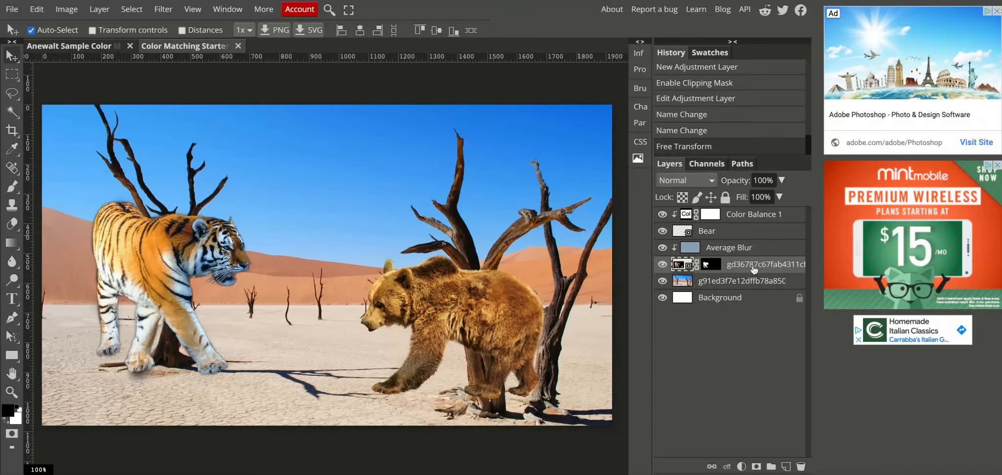
pyautogui.hotkey('ctrl', 'alt', 't')
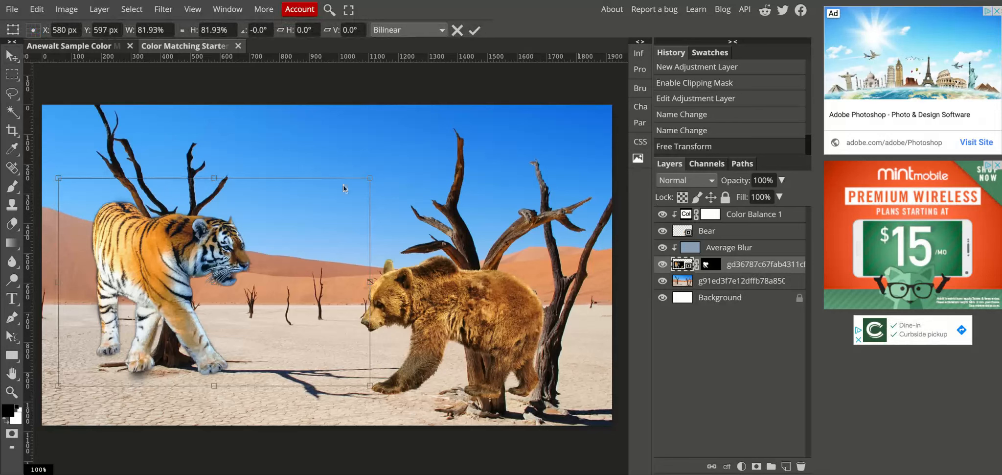
pyautogui.moveTo(365, 177); pyautogui.dragTo(275, 240)
pyautogui.moveTo(156, 295); pyautogui.dragTo(227, 302)
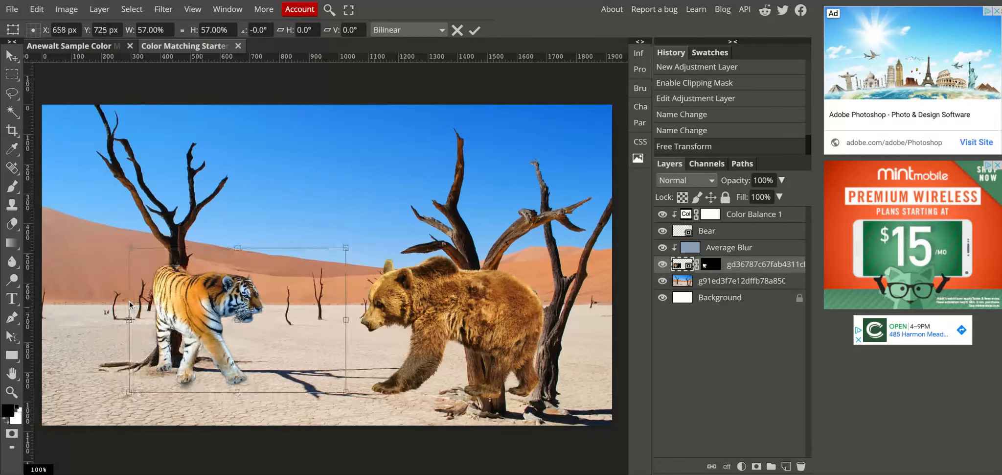
pyautogui.moveTo(352, 245)
pyautogui.mouseDown()
pyautogui.moveTo(302, 277)
pyautogui.moveTo(346, 249)
pyautogui.mouseUp()
pyautogui.moveTo(175, 351); pyautogui.dragTo(200, 327)
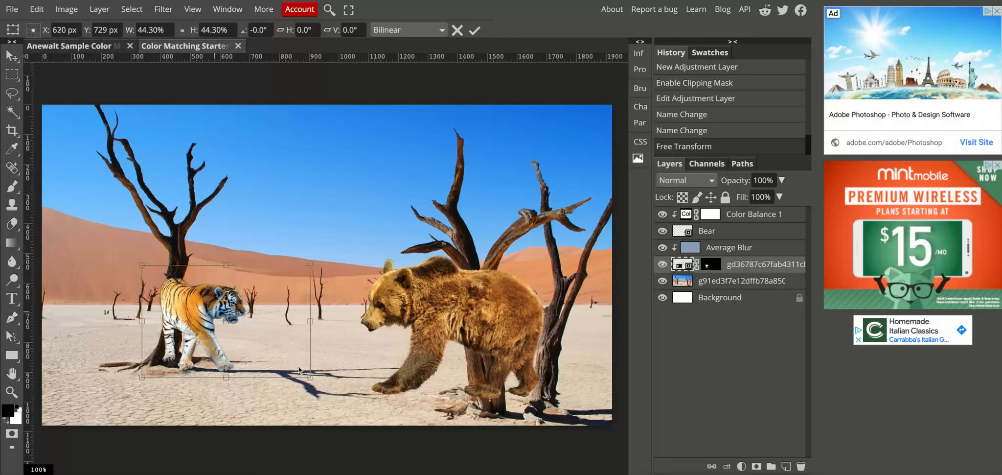
pyautogui.moveTo(317, 379); pyautogui.dragTo(311, 380)
pyautogui.moveTo(196, 331)
pyautogui.mouseDown()
pyautogui.moveTo(323, 323)
pyautogui.moveTo(191, 323)
pyautogui.mouseUp()
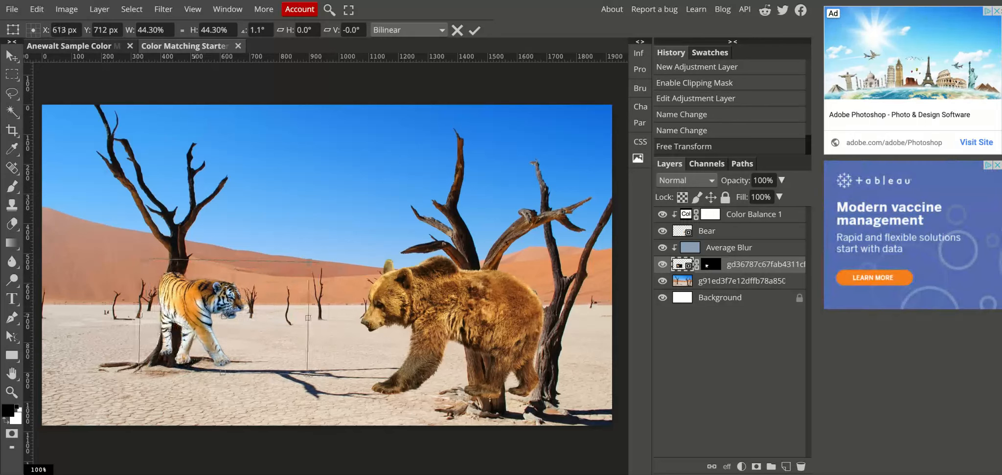
# Hide the tiger layer to expose the full trunk of the left dead tree.
pyautogui.click(663, 265)
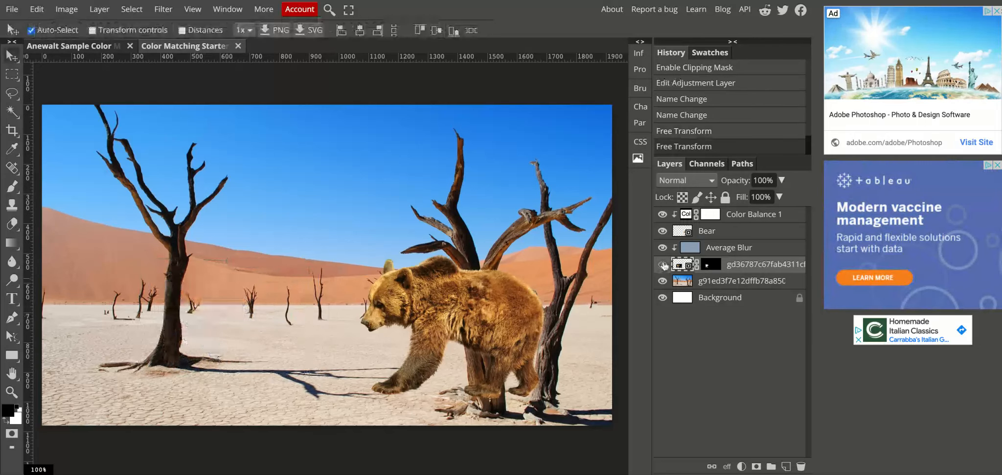
pyautogui.scroll(5, 184, 318)
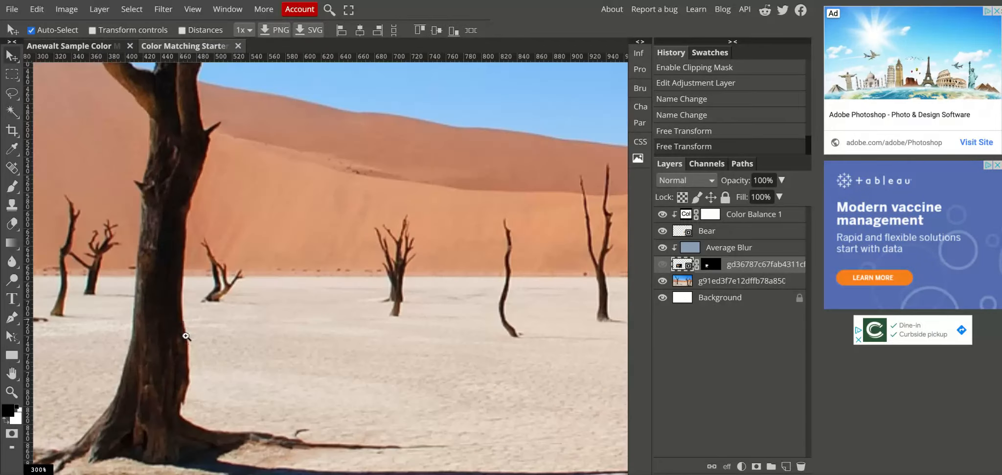
pyautogui.moveTo(270, 349); pyautogui.dragTo(338, 331)
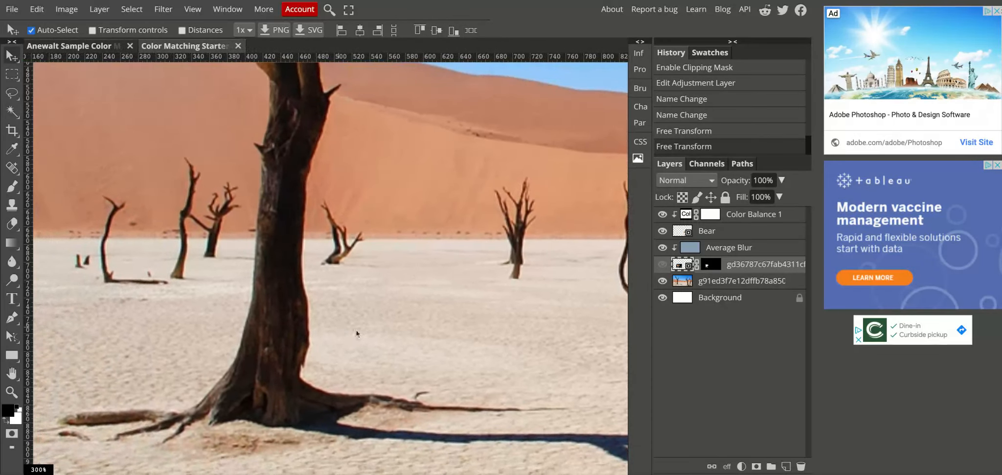
# Delete the white Background layer and rename the desert photo layer as Background.
pyautogui.click(714, 285)
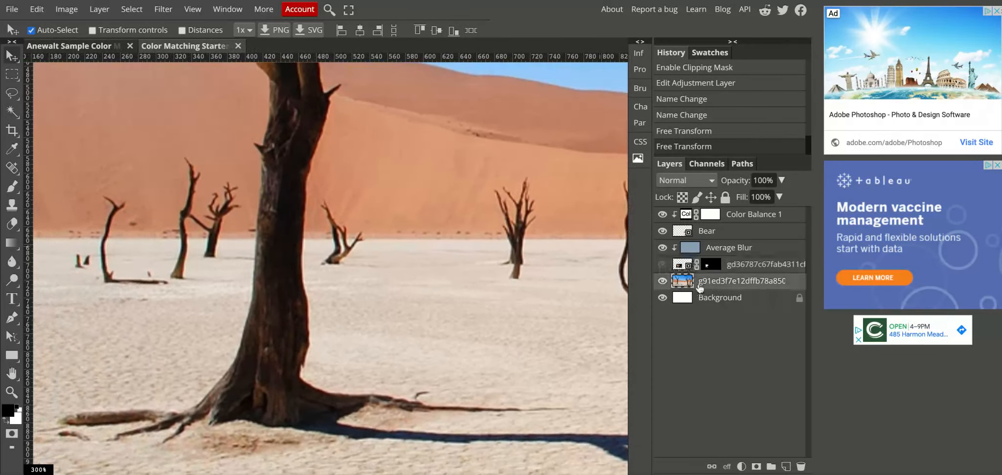
pyautogui.click(714, 296)
pyautogui.press('Delete')
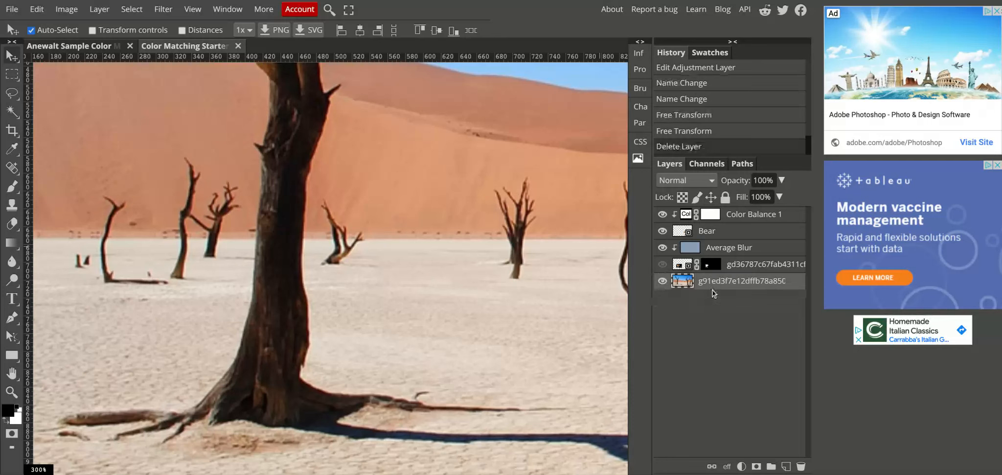
pyautogui.doubleClick(712, 282)
pyautogui.write('Back')
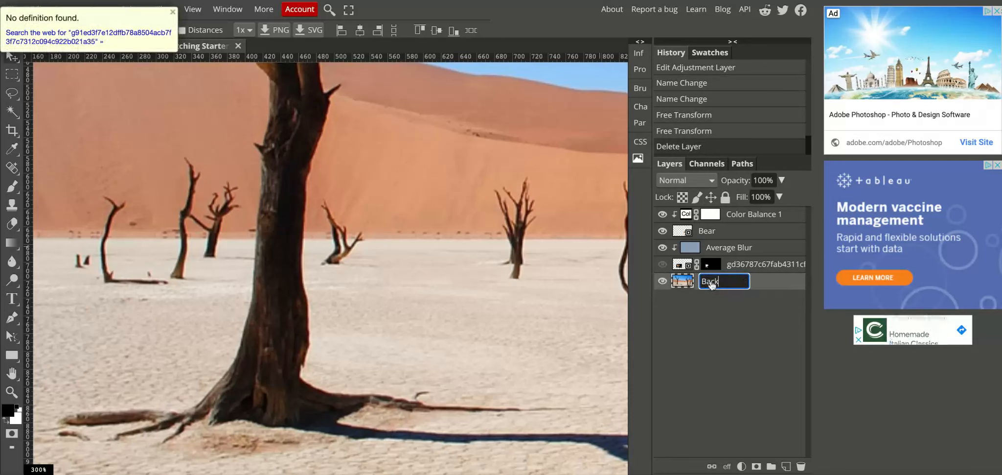
pyautogui.write('ground')
pyautogui.press('Return')
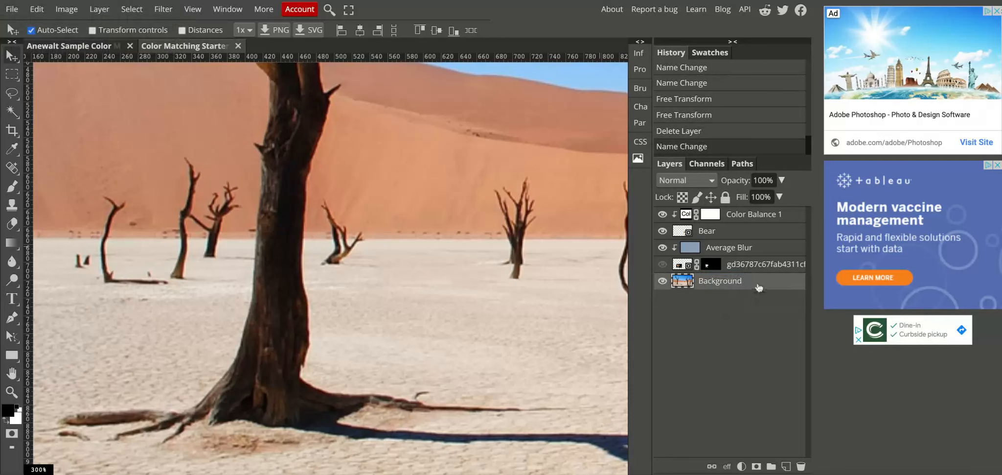
# Outline the left tree's lower trunk, main roots and nearby ground with a Lasso selection on the Background layer.
pyautogui.click(13, 93)
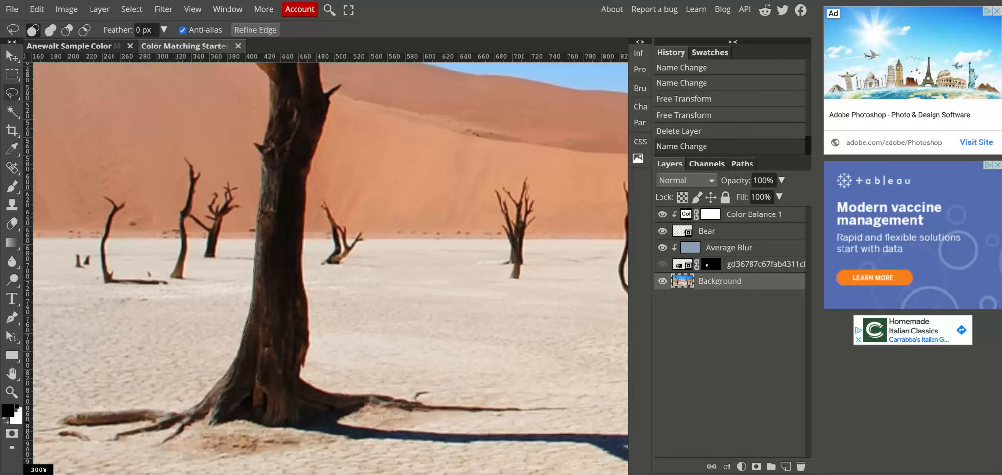
pyautogui.moveTo(213, 432); pyautogui.dragTo(306, 464)
pyautogui.moveTo(392, 465)
pyautogui.mouseDown()
pyautogui.moveTo(460, 468)
pyautogui.moveTo(496, 447)
pyautogui.mouseUp()
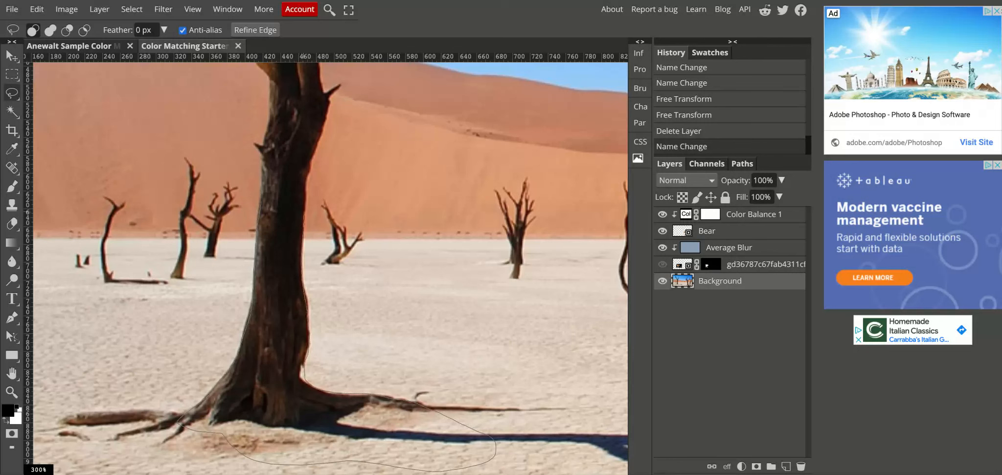
pyautogui.moveTo(279, 189); pyautogui.dragTo(281, 190)
# Refine the trunk selection by adding the missed right edge and subtracting the excess ground beside the base.
pyautogui.scroll(2, 303, 369)
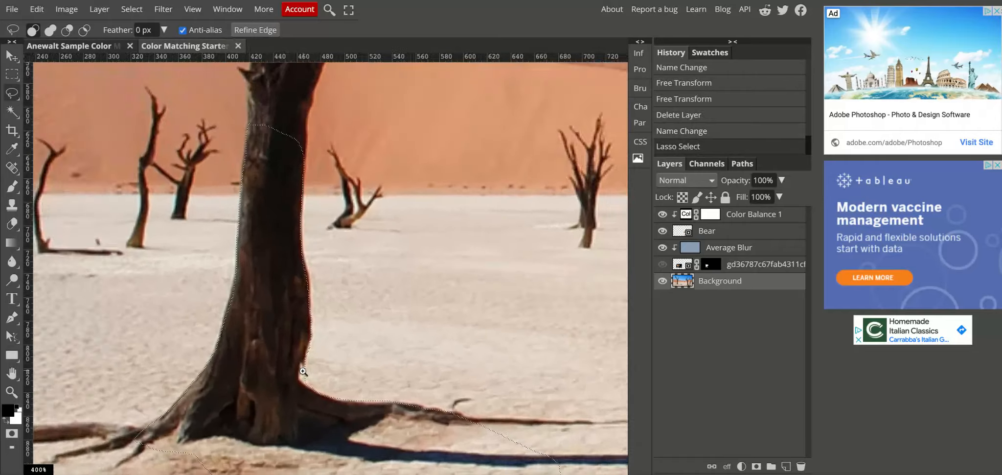
pyautogui.scroll(1, 303, 370)
pyautogui.press('shift')
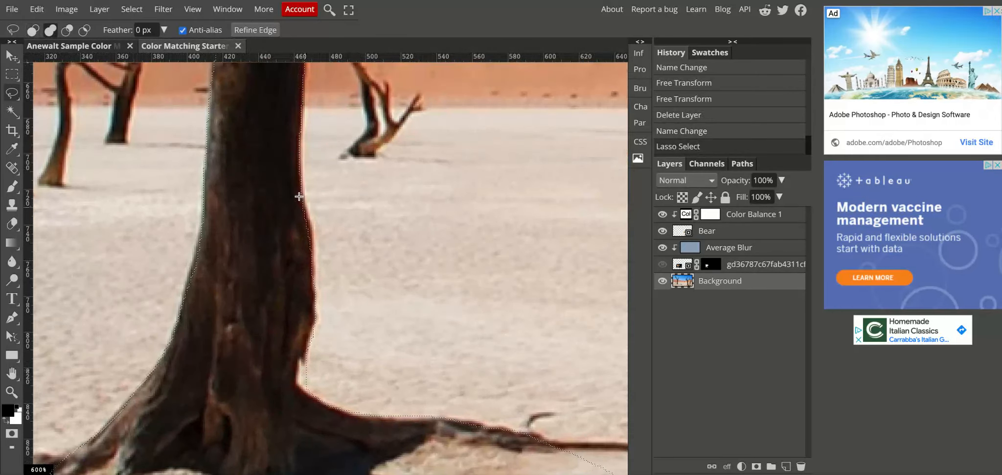
pyautogui.moveTo(309, 286)
pyautogui.mouseDown()
pyautogui.moveTo(287, 214)
pyautogui.moveTo(293, 202)
pyautogui.mouseUp()
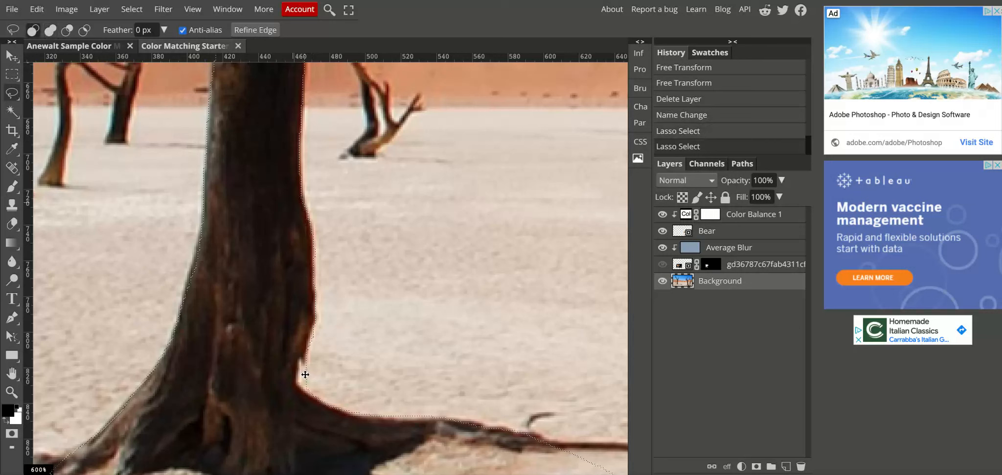
pyautogui.press('alt')
pyautogui.moveTo(325, 362); pyautogui.dragTo(301, 375)
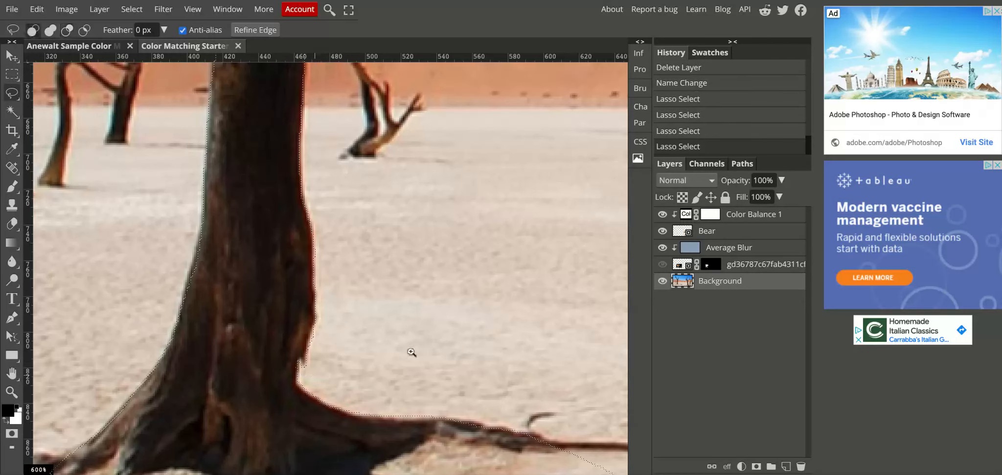
# Copy the selected trunk onto a new layer and check it by toggling the Background layer's visibility.
pyautogui.scroll(-3, 411, 352)
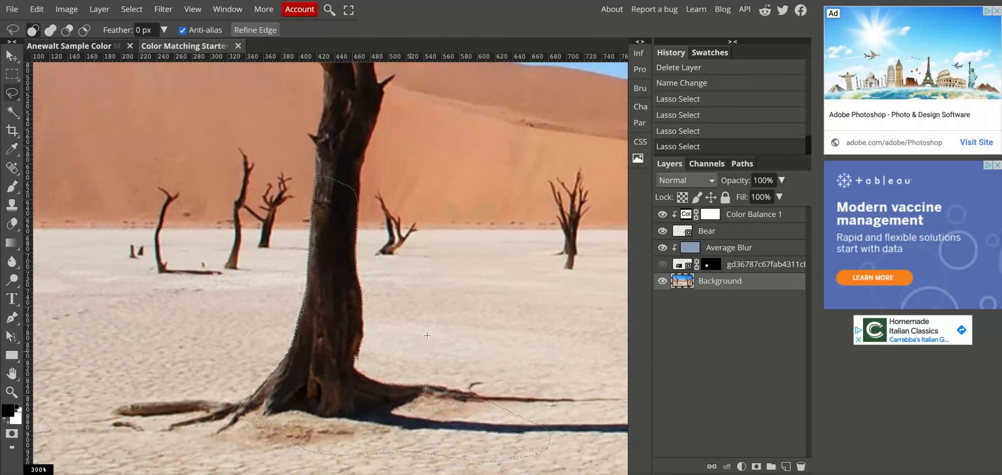
pyautogui.hotkey('ctrl', 'c')
pyautogui.hotkey('ctrl', 'v')
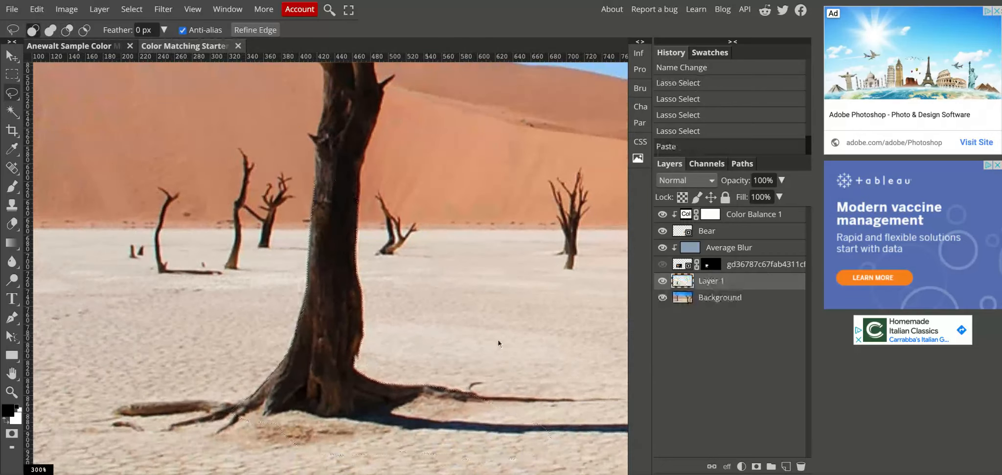
pyautogui.click(663, 297)
pyautogui.click(663, 298)
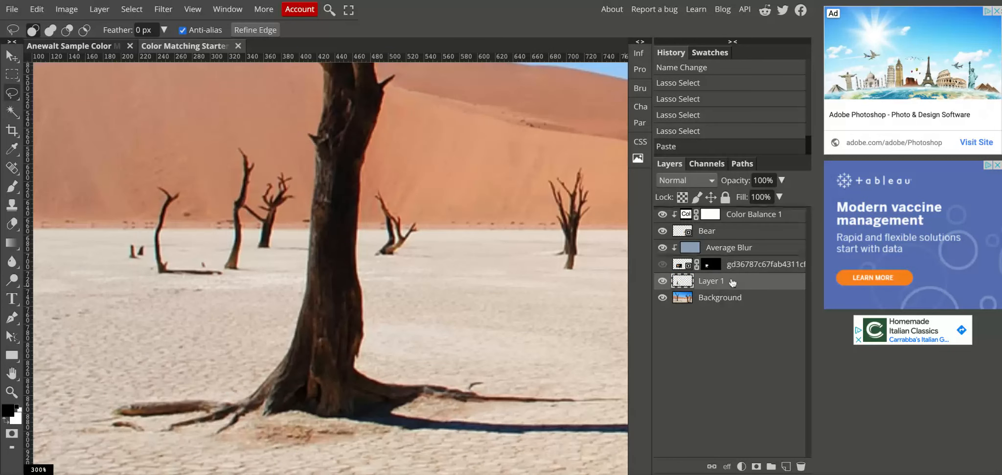
# Move Layer 1 to the top of the layer stack and show the tiger layer again.
pyautogui.moveTo(733, 283); pyautogui.dragTo(732, 211)
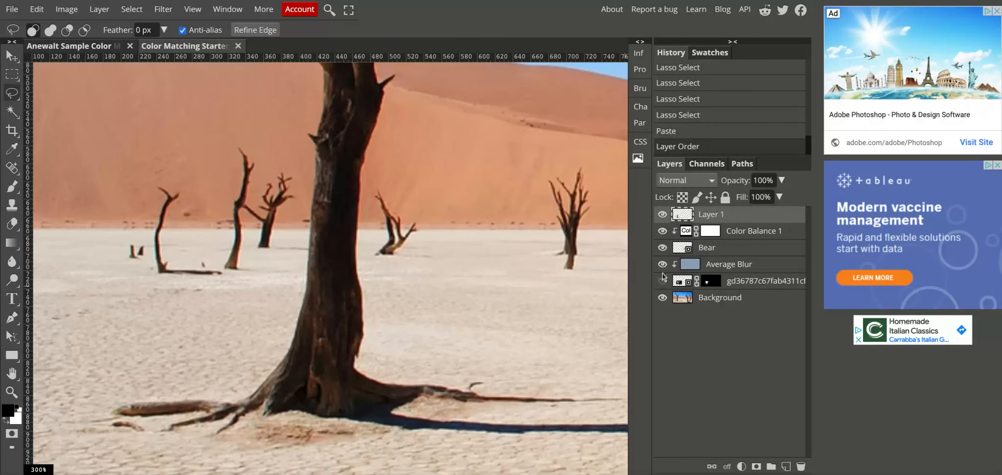
pyautogui.click(662, 281)
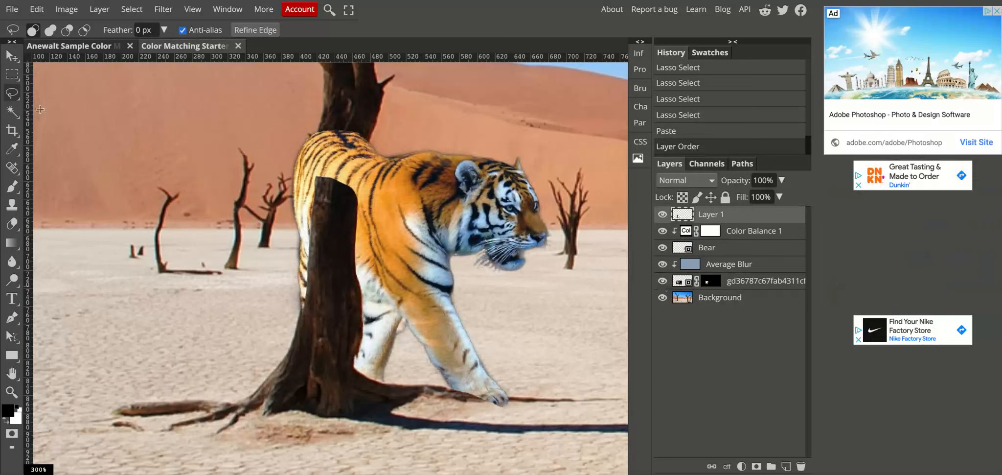
# Undo the accidental move of the Average Blur layer and fully lock that layer.
pyautogui.click(11, 56)
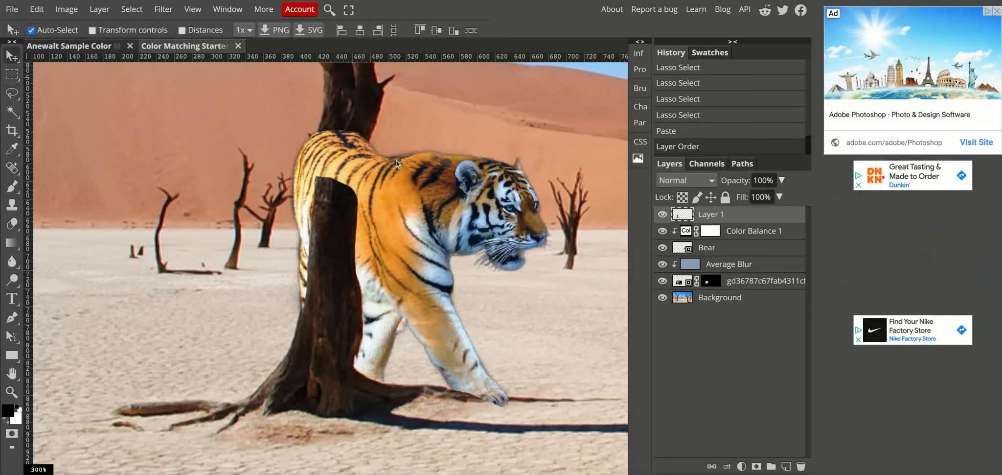
pyautogui.click(432, 217)
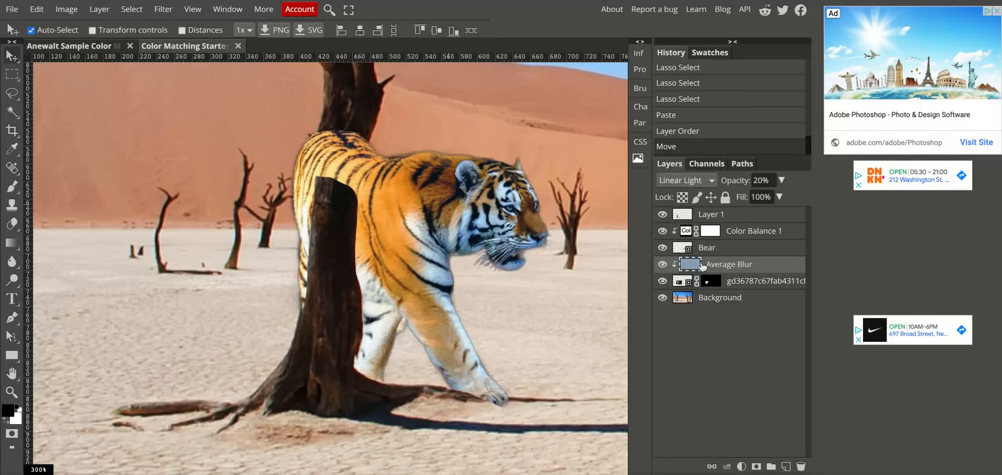
pyautogui.hotkey('ctrl', 'z')
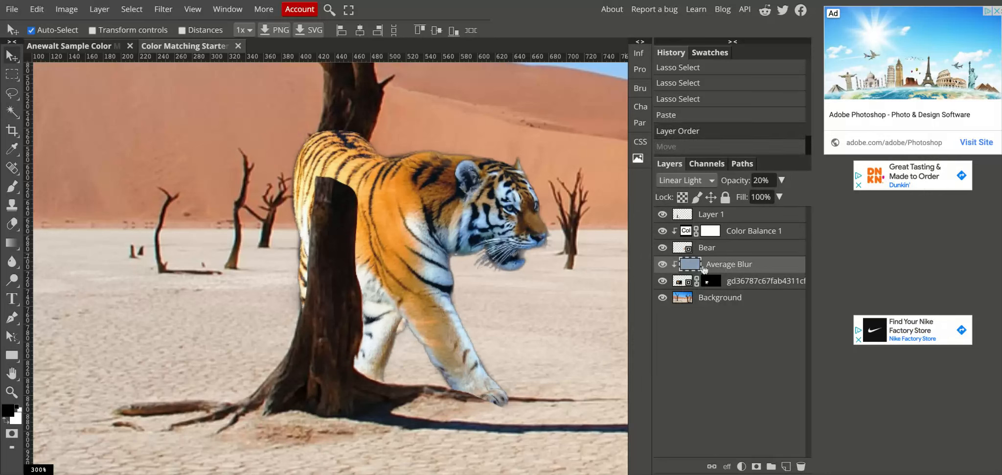
pyautogui.click(726, 198)
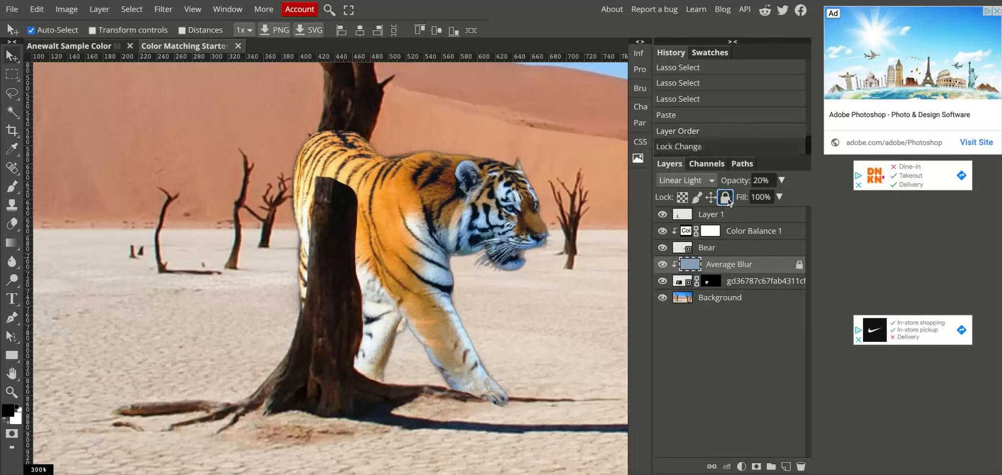
# Scale the tiger layer down to about 24% and position it behind the copied tree trunk.
pyautogui.moveTo(417, 214)
pyautogui.mouseDown()
pyautogui.moveTo(509, 263)
pyautogui.moveTo(492, 193)
pyautogui.moveTo(480, 207)
pyautogui.moveTo(364, 180)
pyautogui.moveTo(417, 198)
pyautogui.moveTo(439, 192)
pyautogui.mouseUp()
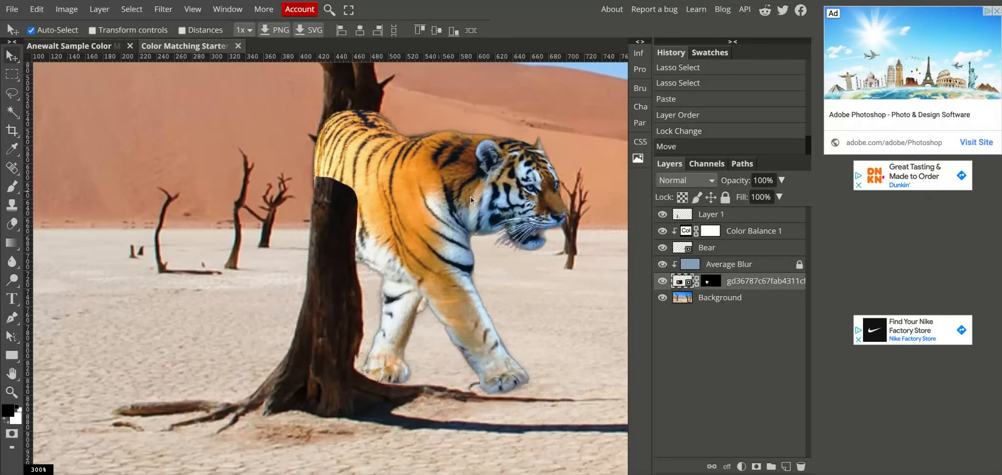
pyautogui.hotkey('ctrl', 'alt', 't')
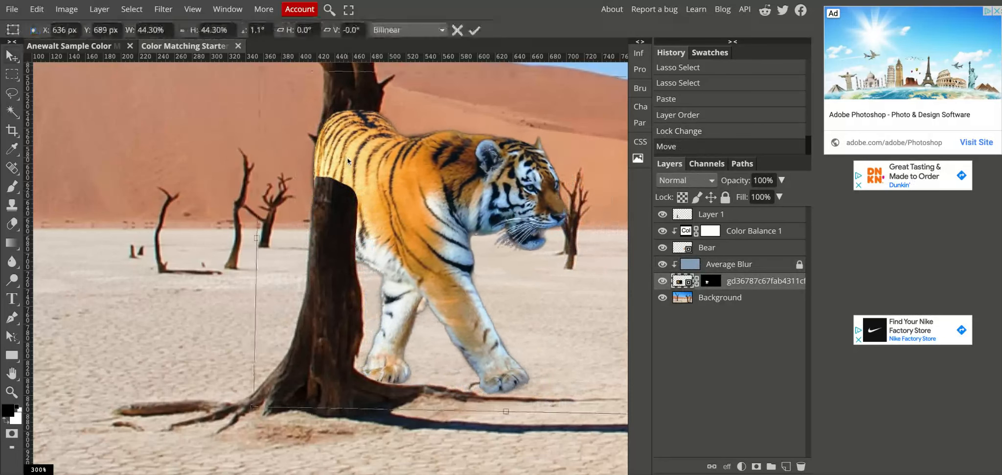
pyautogui.moveTo(257, 68); pyautogui.dragTo(426, 185)
pyautogui.moveTo(618, 278); pyautogui.dragTo(517, 255)
pyautogui.moveTo(589, 395); pyautogui.dragTo(526, 351)
pyautogui.moveTo(391, 258); pyautogui.dragTo(413, 268)
pyautogui.moveTo(386, 230)
pyautogui.mouseDown()
pyautogui.moveTo(403, 244)
pyautogui.moveTo(388, 239)
pyautogui.mouseUp()
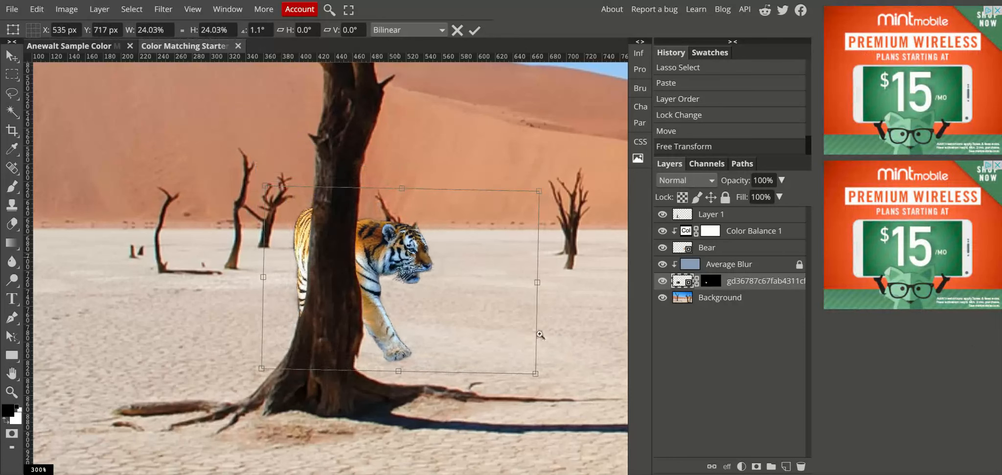
# Shift the tiger to the right so it emerges from behind the trunk, then nudge it slightly back left.
pyautogui.scroll(-3, 565, 334)
pyautogui.moveTo(186, 324); pyautogui.dragTo(207, 322)
pyautogui.scroll(-1, 209, 321)
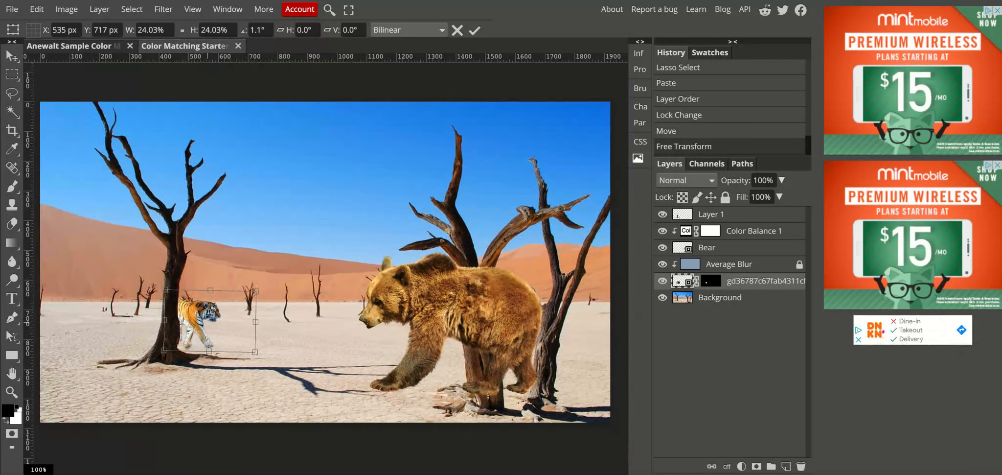
pyautogui.press('Left')
pyautogui.press('Left')
pyautogui.press('Left')
pyautogui.press('Left')
pyautogui.press('Left')
pyautogui.press('Left')
pyautogui.press('Left')
pyautogui.press('Left')
pyautogui.scroll(1, 454, 323)
pyautogui.scroll(1, 454, 323)
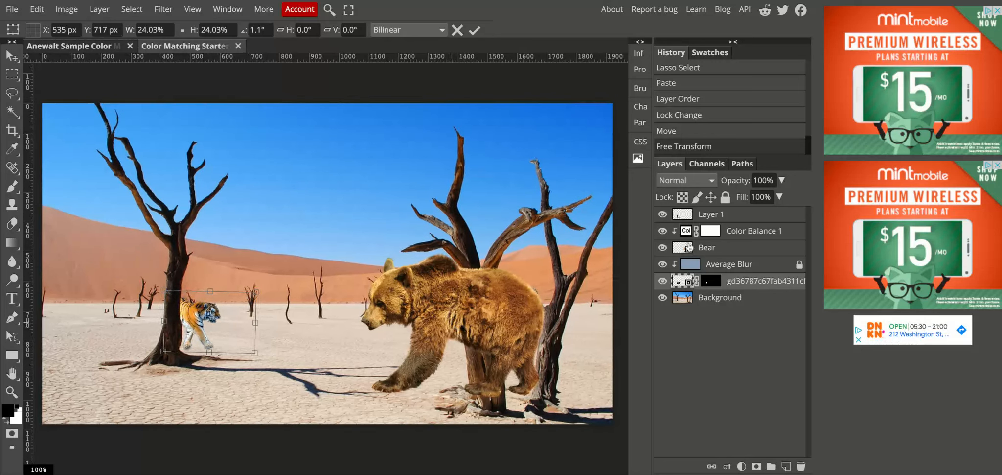
pyautogui.press('Return')
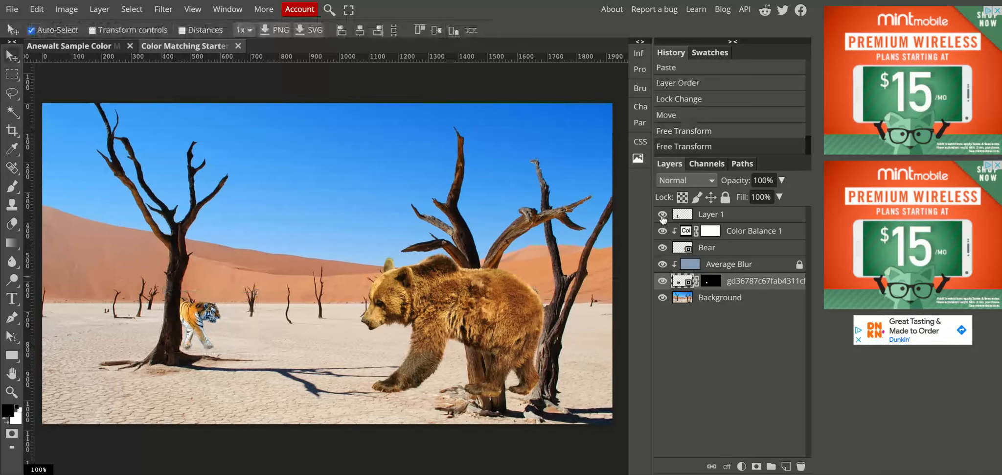
# Toggle the visibility of the tiger layer and Layer 1 to compare the scene with and without each.
pyautogui.click(662, 282)
pyautogui.click(662, 282)
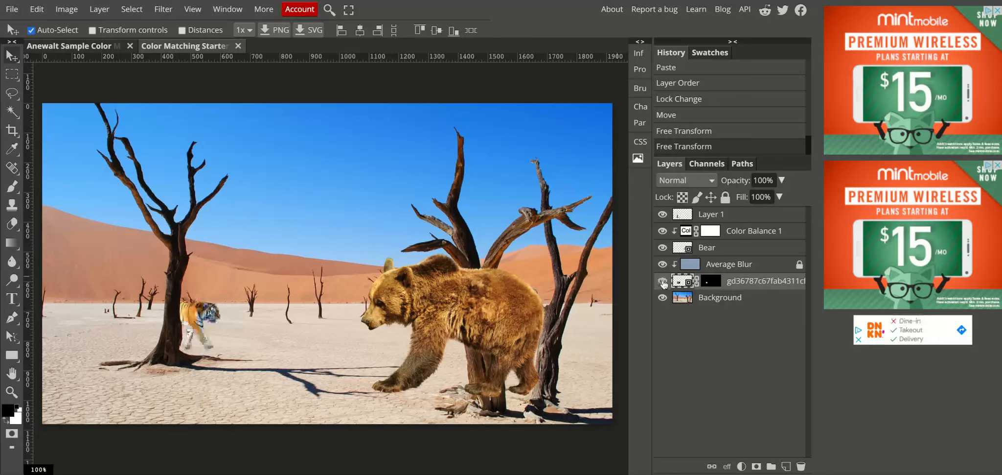
pyautogui.click(662, 215)
pyautogui.click(662, 214)
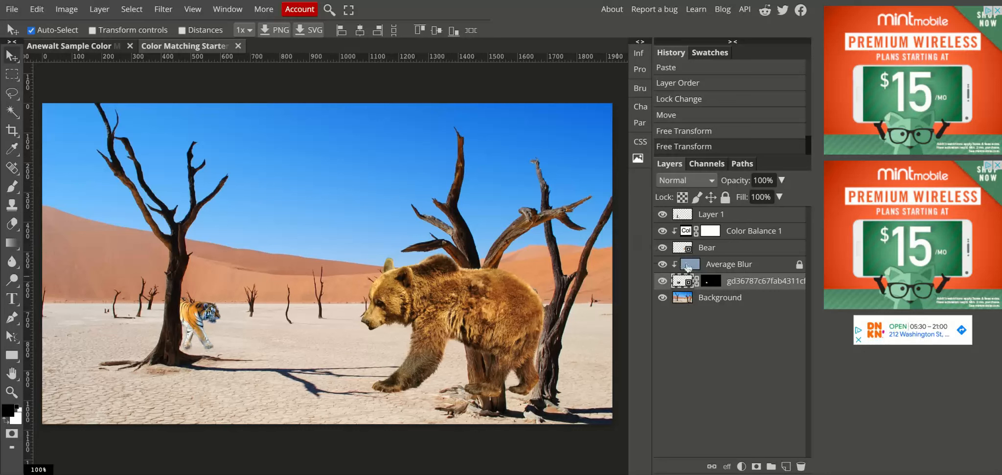
# Hide the Bear layer and lasso the lower trunk and roots of the middle-right tree on the Background layer.
pyautogui.click(662, 247)
pyautogui.click(663, 248)
pyautogui.click(663, 247)
pyautogui.click(706, 301)
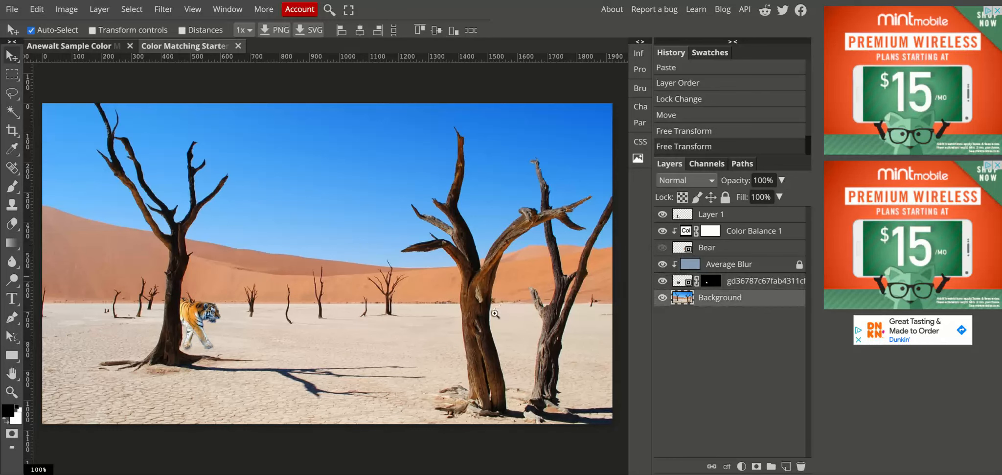
pyautogui.scroll(3, 498, 308)
pyautogui.moveTo(487, 380); pyautogui.dragTo(430, 221)
pyautogui.click(12, 93)
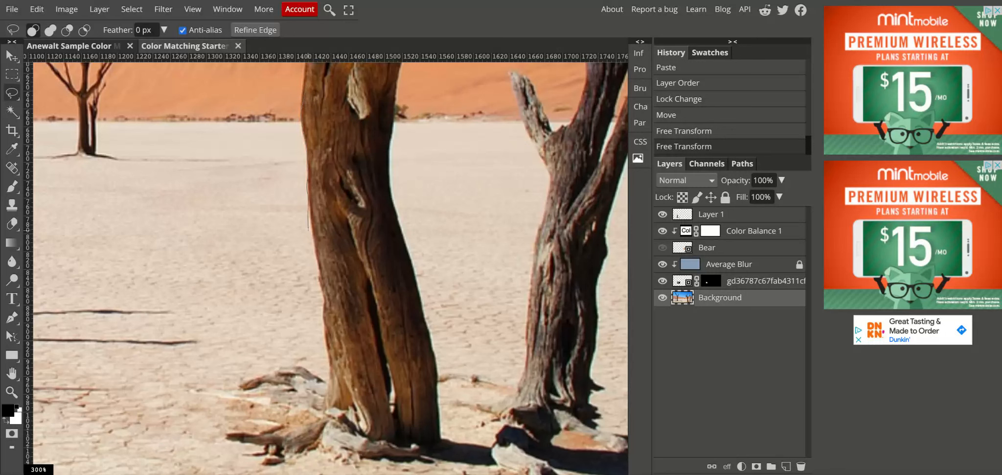
pyautogui.moveTo(310, 245); pyautogui.dragTo(318, 273)
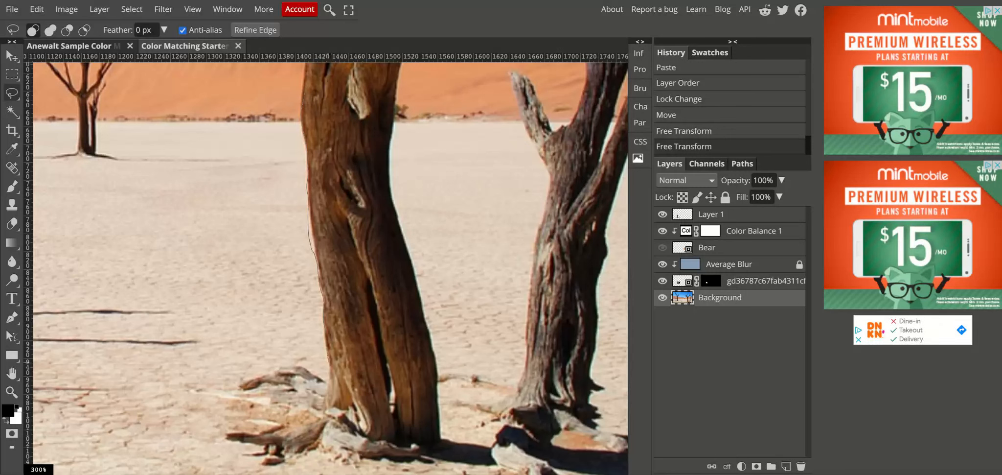
pyautogui.moveTo(329, 360); pyautogui.dragTo(330, 378)
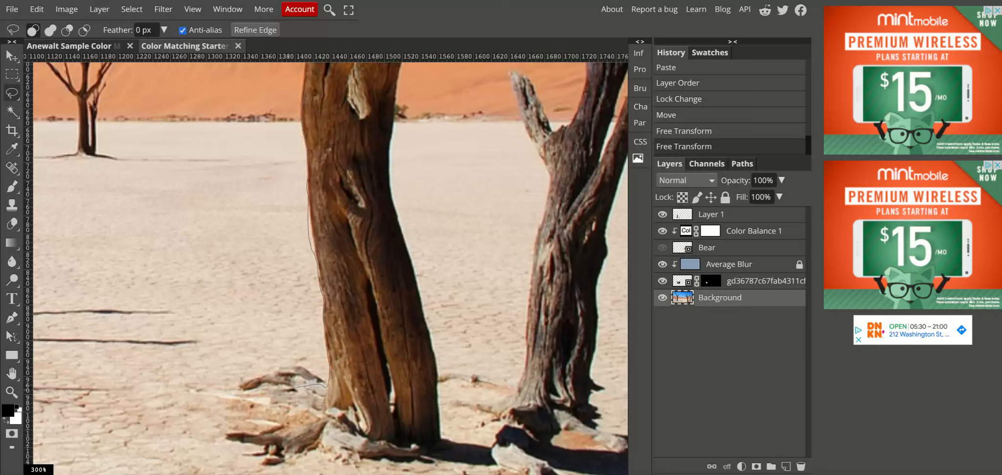
pyautogui.moveTo(254, 409)
pyautogui.mouseDown()
pyautogui.moveTo(224, 439)
pyautogui.moveTo(263, 462)
pyautogui.moveTo(308, 462)
pyautogui.mouseUp()
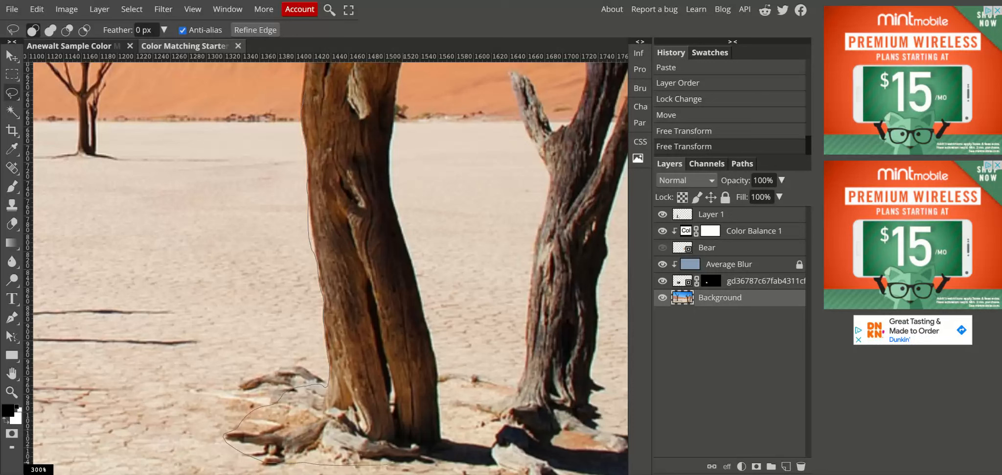
pyautogui.moveTo(498, 452); pyautogui.dragTo(441, 434)
pyautogui.moveTo(332, 87); pyautogui.dragTo(331, 89)
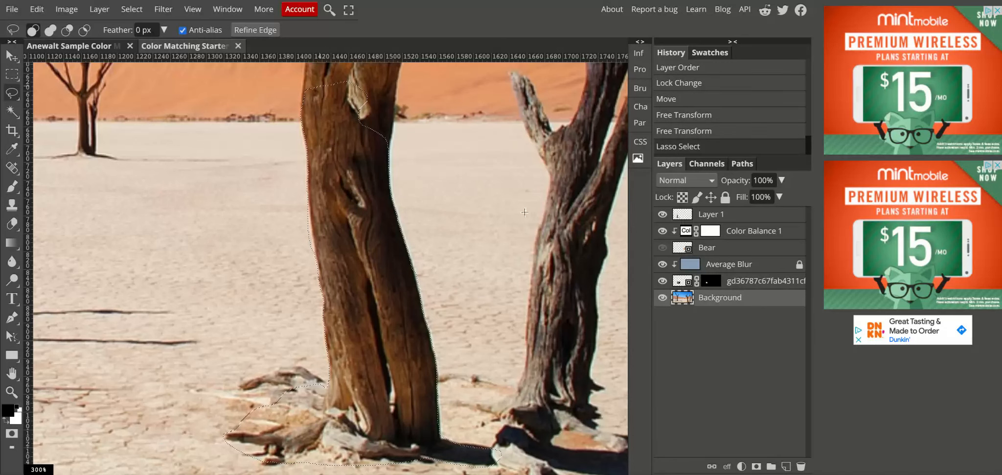
# Copy the selected lower trunk to a new layer and bring that layer to the top of the stack.
pyautogui.click(36, 9)
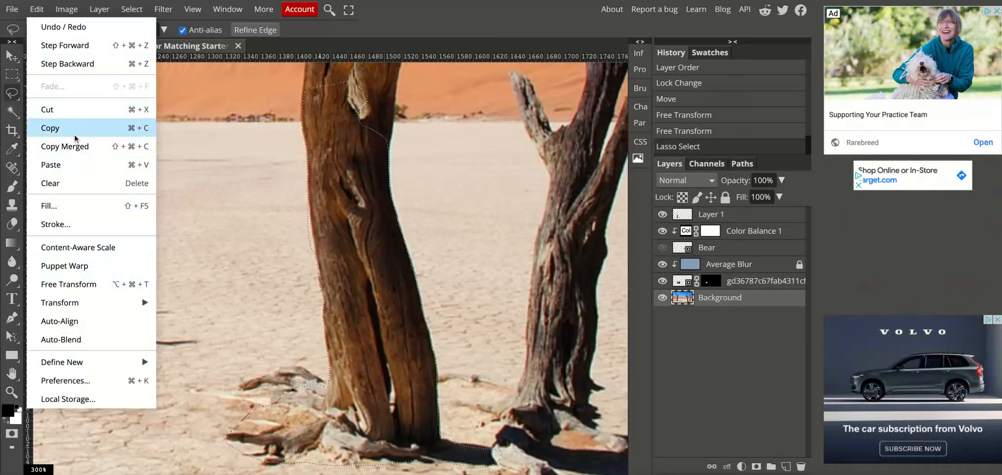
pyautogui.click(74, 138)
pyautogui.click(37, 9)
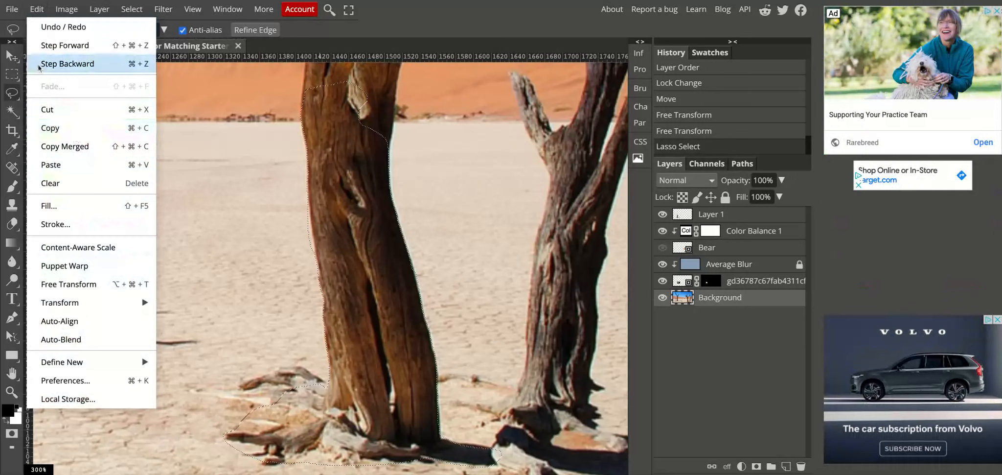
pyautogui.click(56, 166)
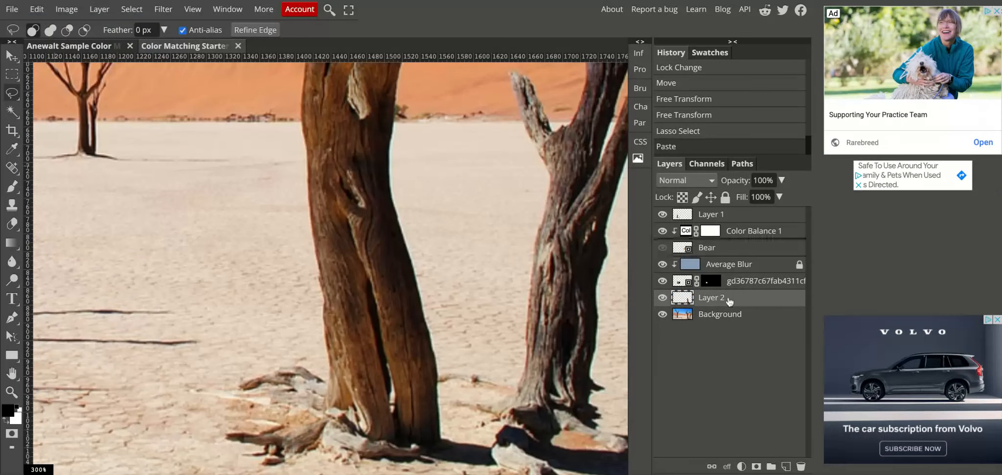
pyautogui.hotkey('ctrl', 'shift', ']')
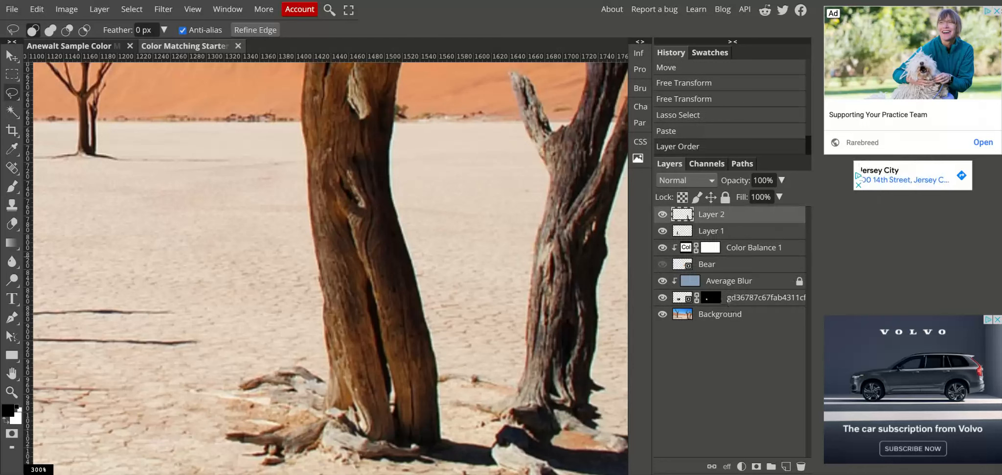
# Toggle the Bear and tiger layers to check how the copied lower trunk overlaps the bear, leaving the Bear layer hidden.
pyautogui.click(662, 264)
pyautogui.scroll(-4, 489, 263)
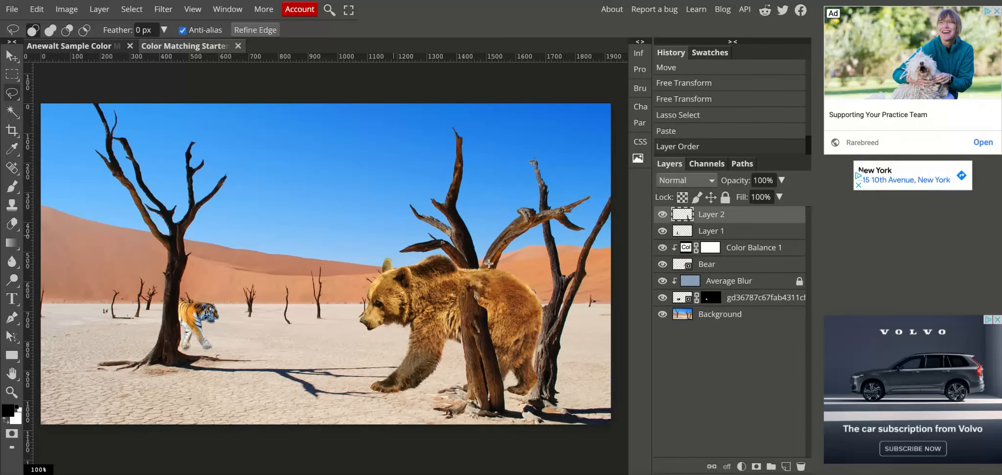
pyautogui.hotkey('ctrl', 'alt', 't')
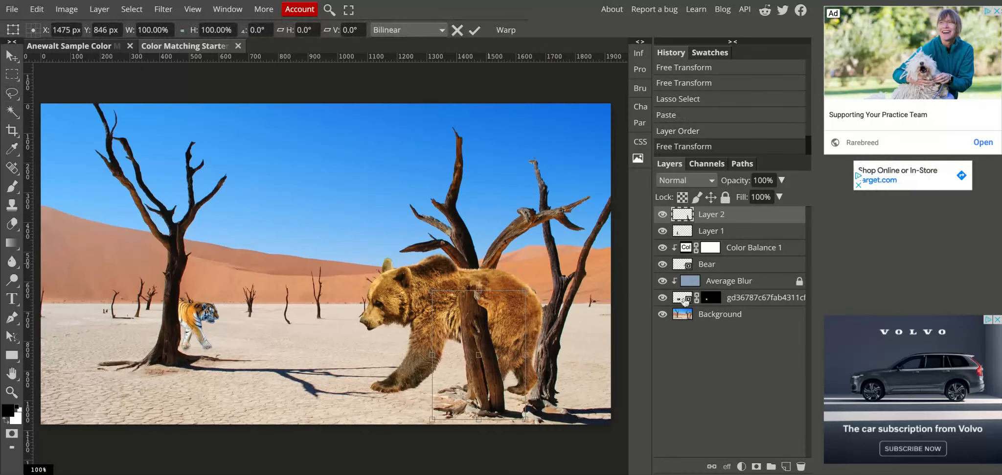
pyautogui.click(663, 298)
pyautogui.click(662, 298)
pyautogui.click(662, 263)
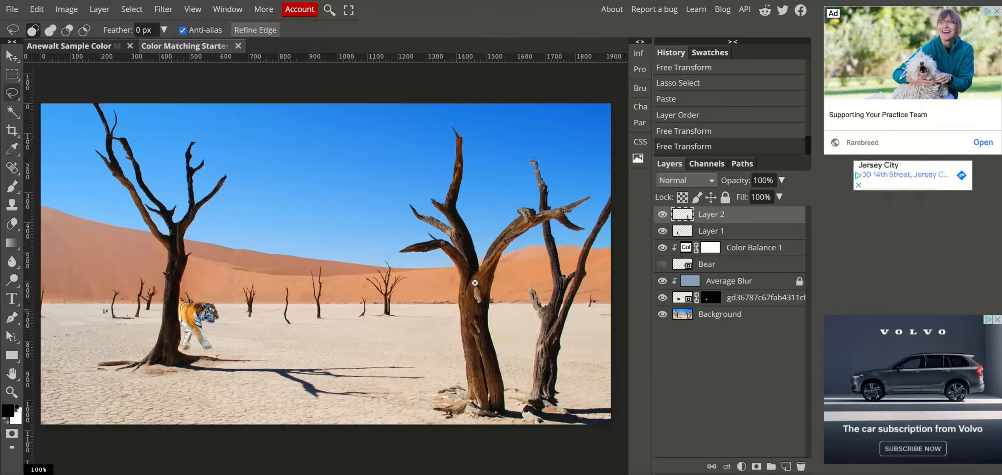
# Lasso the upper trunk up to the branch fork on the Background layer, overlapping the part already copied.
pyautogui.click(475, 282)
pyautogui.click(474, 283)
pyautogui.click(474, 282)
pyautogui.moveTo(493, 326); pyautogui.dragTo(461, 217)
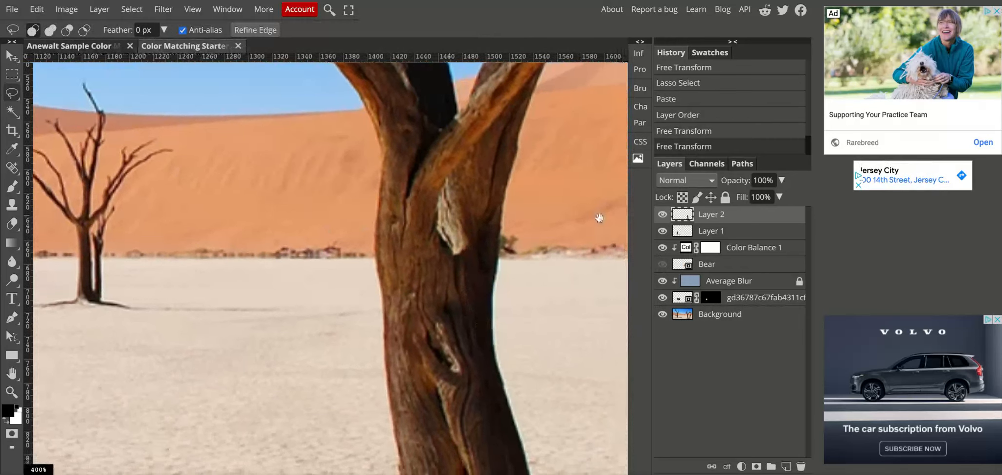
pyautogui.click(663, 314)
pyautogui.click(663, 314)
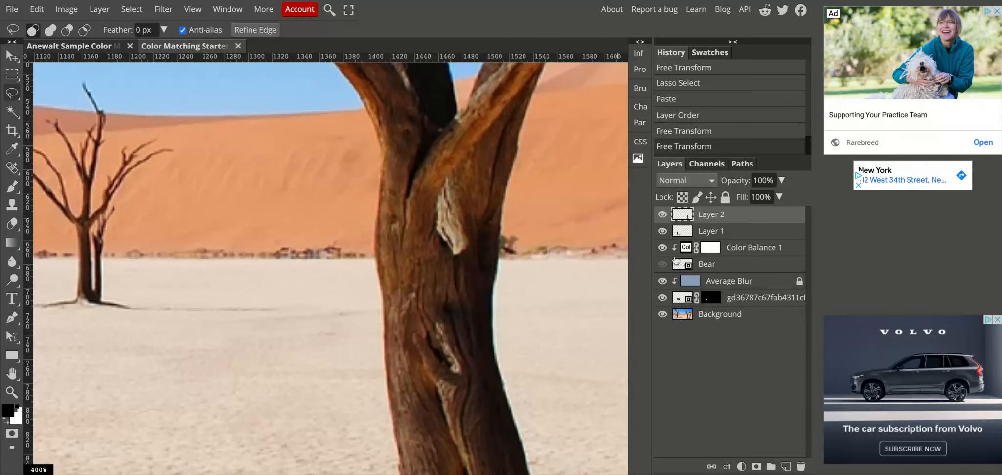
pyautogui.click(715, 316)
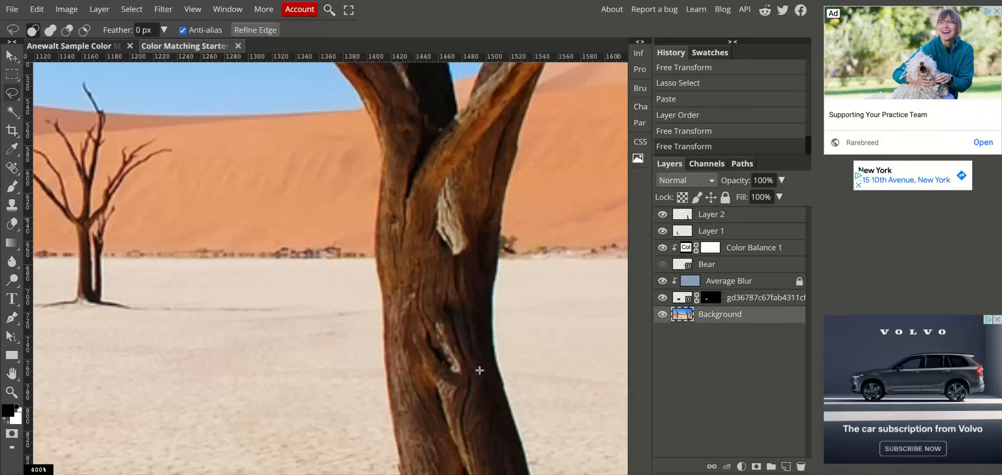
pyautogui.moveTo(496, 294); pyautogui.dragTo(494, 350)
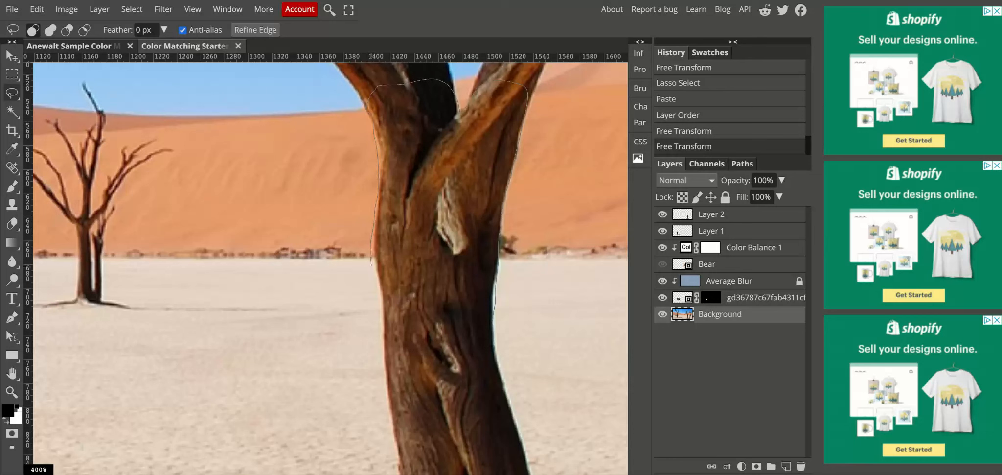
pyautogui.moveTo(449, 307); pyautogui.dragTo(467, 311)
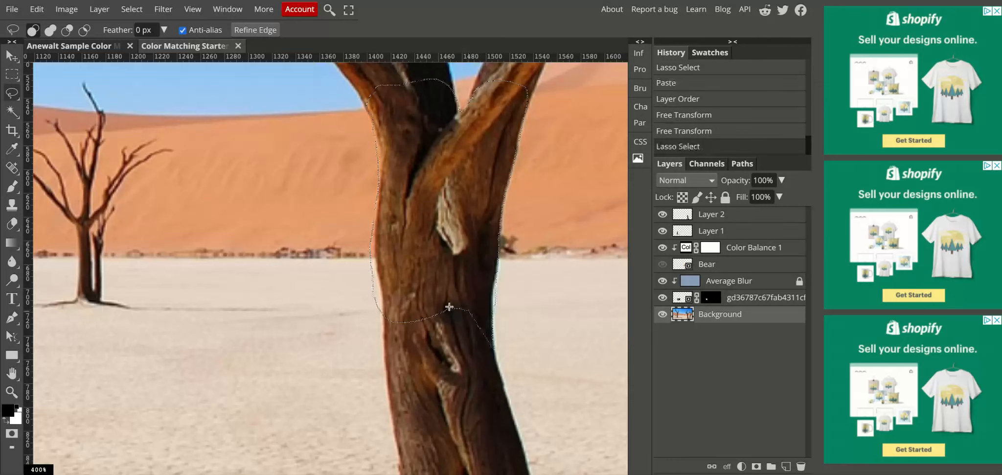
# Trim the excess background from the selection's left edge and copy the upper trunk to a new layer at the top.
pyautogui.press('alt')
pyautogui.moveTo(368, 313); pyautogui.dragTo(359, 251)
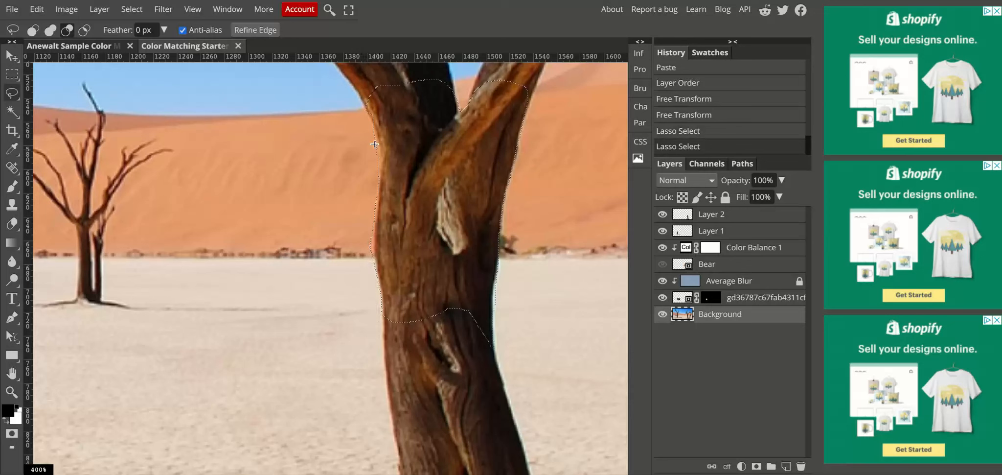
pyautogui.moveTo(370, 257); pyautogui.dragTo(366, 254)
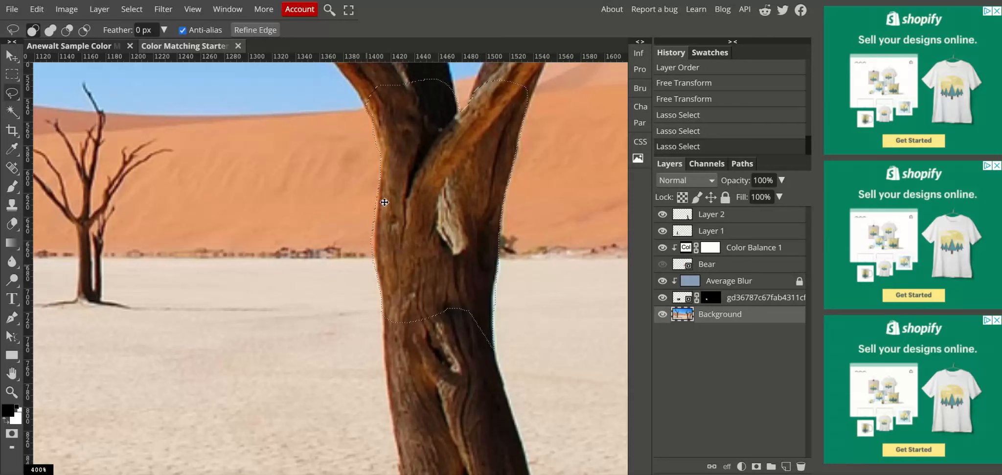
pyautogui.hotkey('ctrl', 'v')
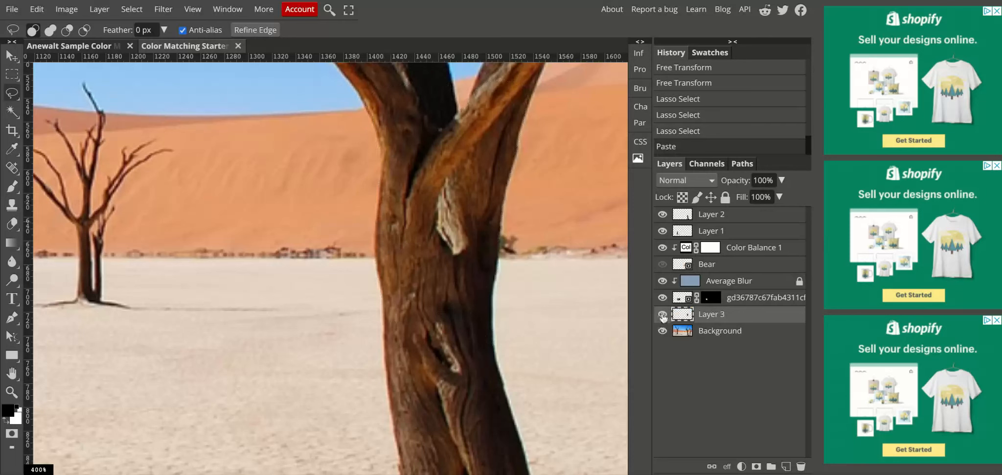
pyautogui.hotkey('ctrl', 'shift', ']')
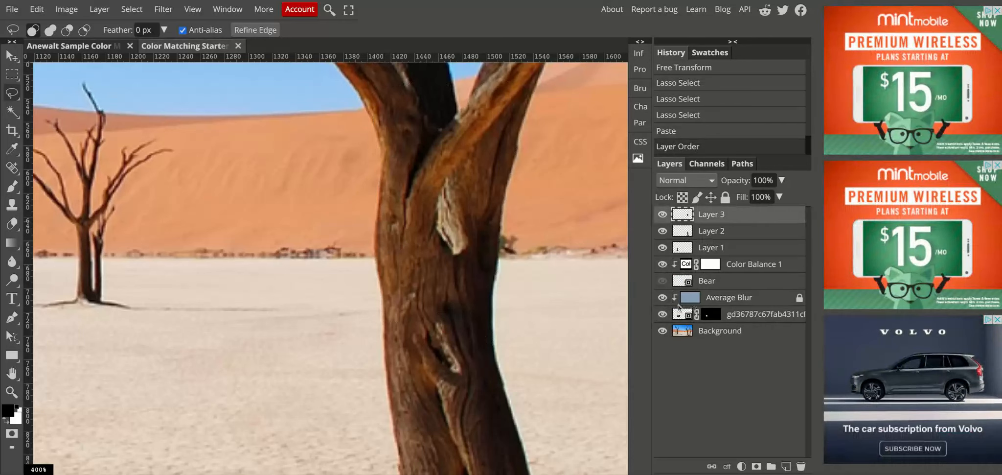
# Hide the Background layer to compare the two trunk pieces and merge Layer 3 down into Layer 2.
pyautogui.click(663, 330)
pyautogui.click(662, 231)
pyautogui.click(662, 231)
pyautogui.click(664, 215)
pyautogui.click(663, 215)
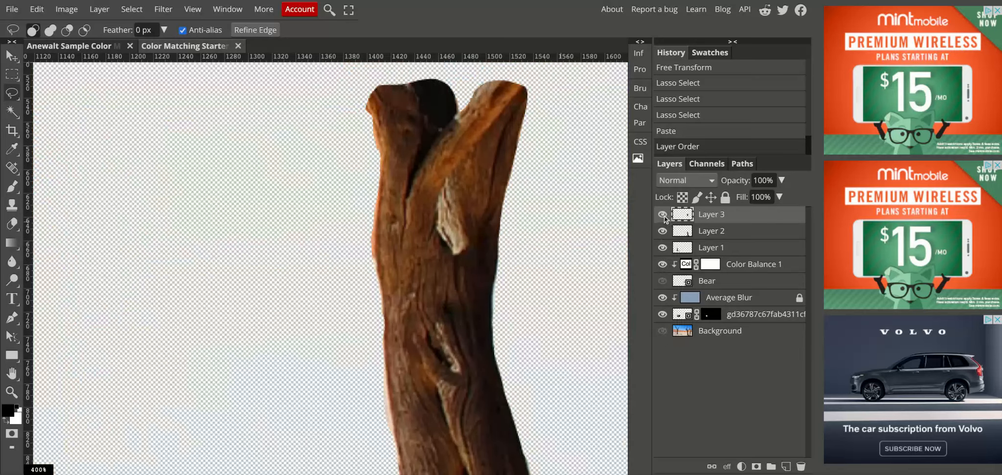
pyautogui.click(100, 9)
pyautogui.click(138, 357)
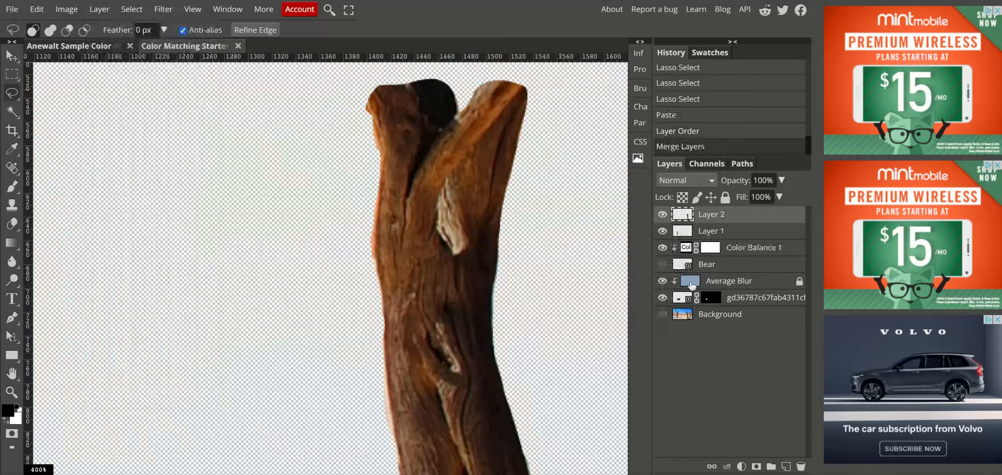
# Show the Bear and Background layers again, toggling the merged trunk and tiger layers to check the composite.
pyautogui.click(662, 215)
pyautogui.click(663, 214)
pyautogui.click(663, 263)
pyautogui.click(662, 314)
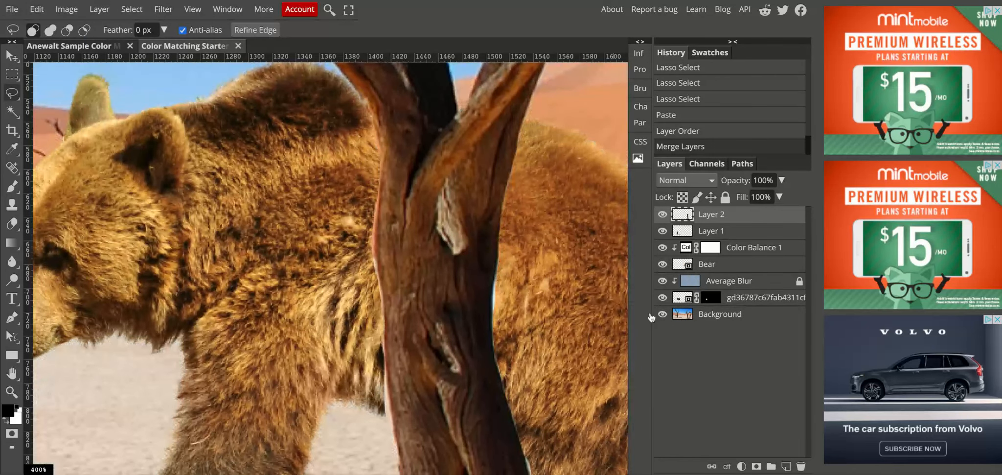
pyautogui.scroll(-1, 480, 286)
pyautogui.scroll(-2, 481, 286)
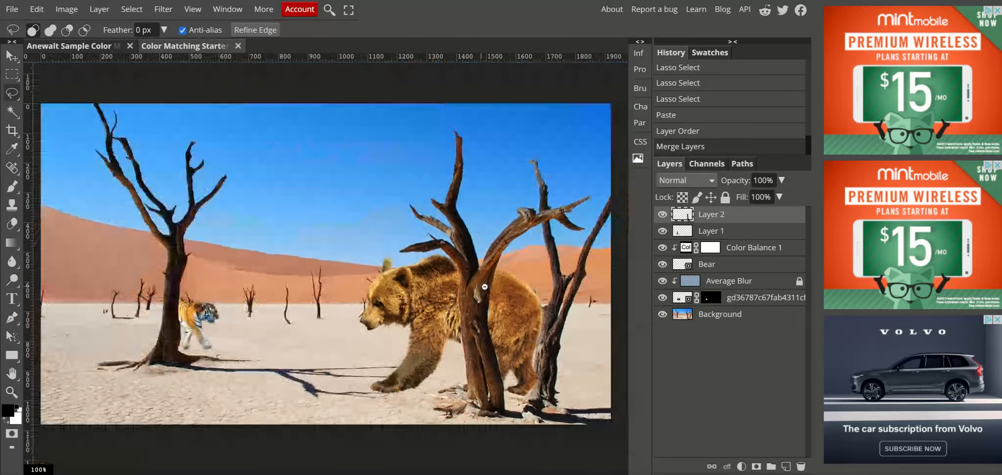
pyautogui.click(680, 301)
pyautogui.click(664, 298)
pyautogui.click(664, 298)
# Scale the Bear layer down to 44.26% and shift it into place behind the copied trunk.
pyautogui.click(707, 266)
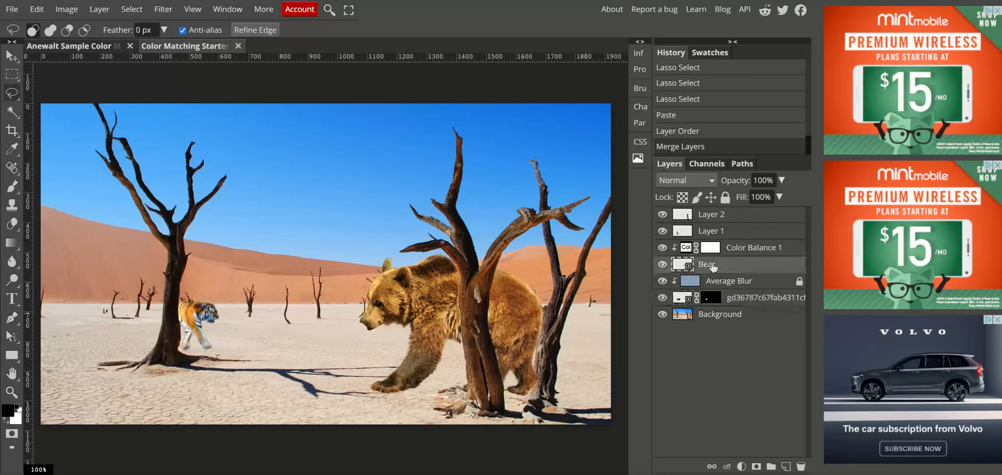
pyautogui.hotkey('ctrl', 'alt', 't')
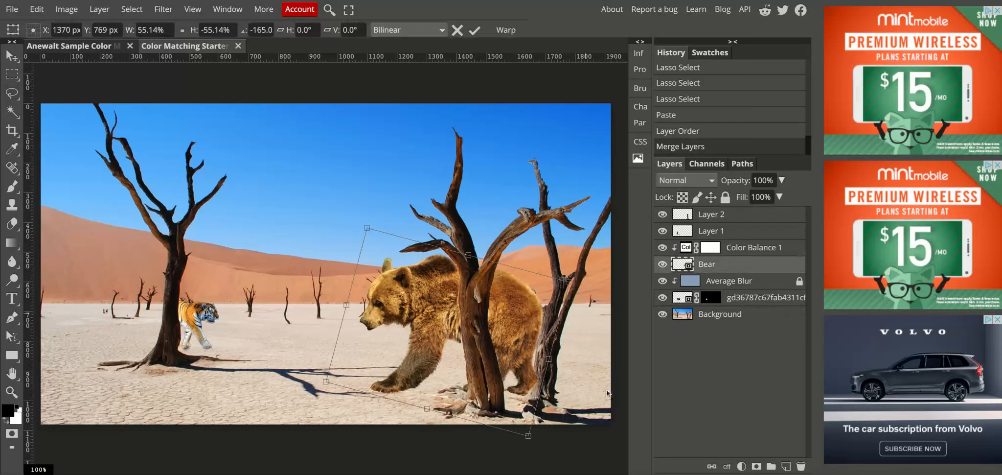
pyautogui.moveTo(529, 437); pyautogui.dragTo(499, 419)
pyautogui.moveTo(431, 291); pyautogui.dragTo(440, 297)
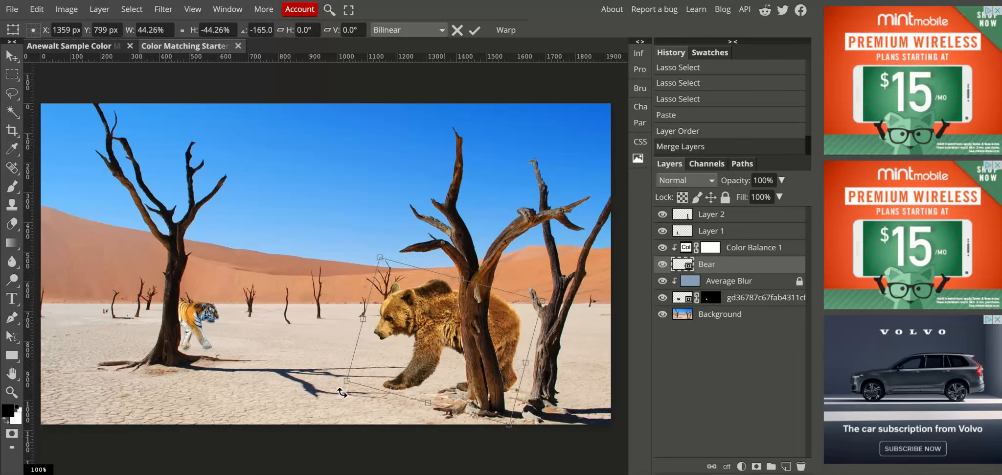
# Rotate the bear to about -171.1°, move it to about X 1314 px, Y 796 px, and apply the transform.
pyautogui.moveTo(342, 401); pyautogui.dragTo(344, 403)
pyautogui.moveTo(419, 318); pyautogui.dragTo(410, 319)
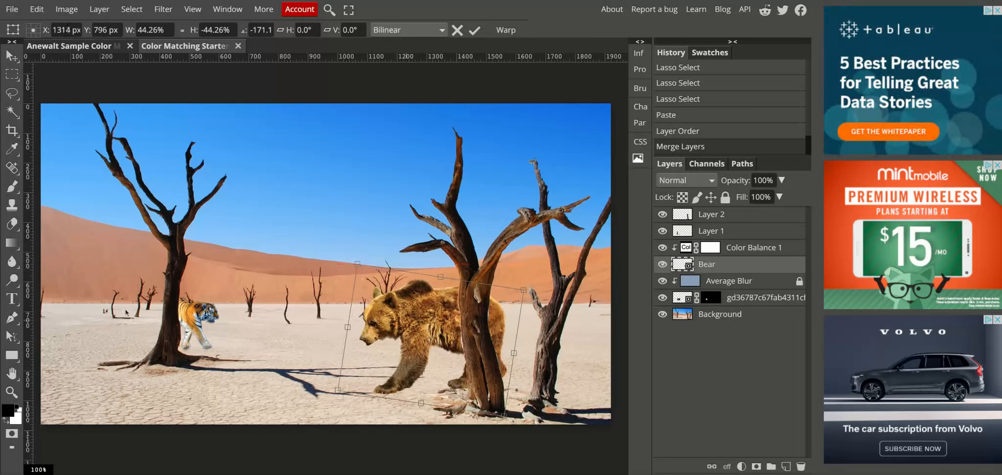
pyautogui.click(12, 55)
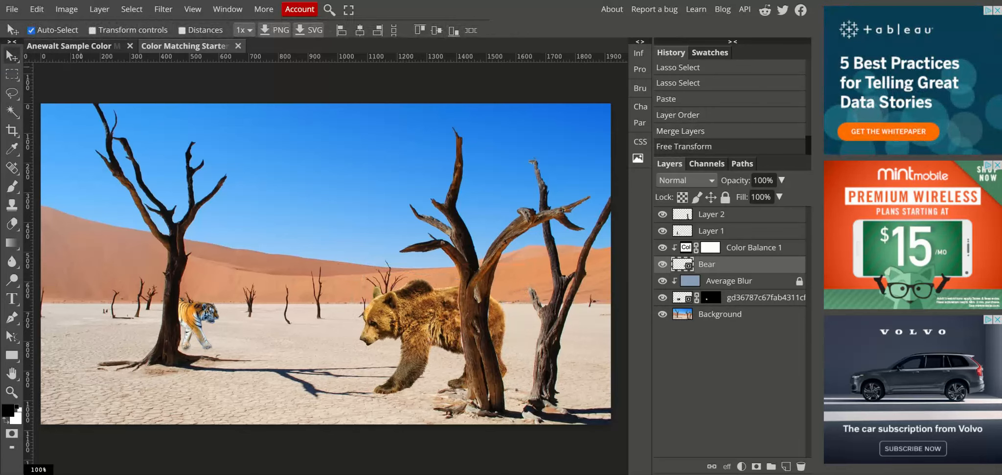
pyautogui.scroll(-3, 323, 305)
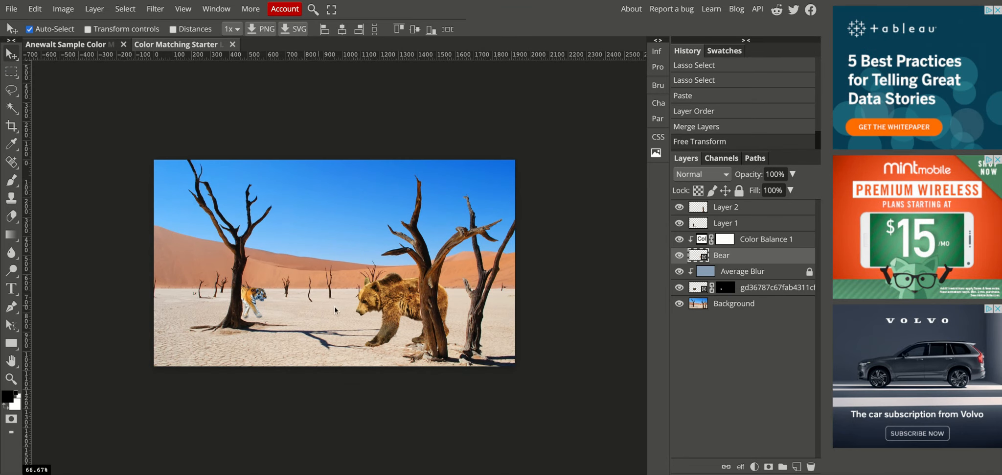